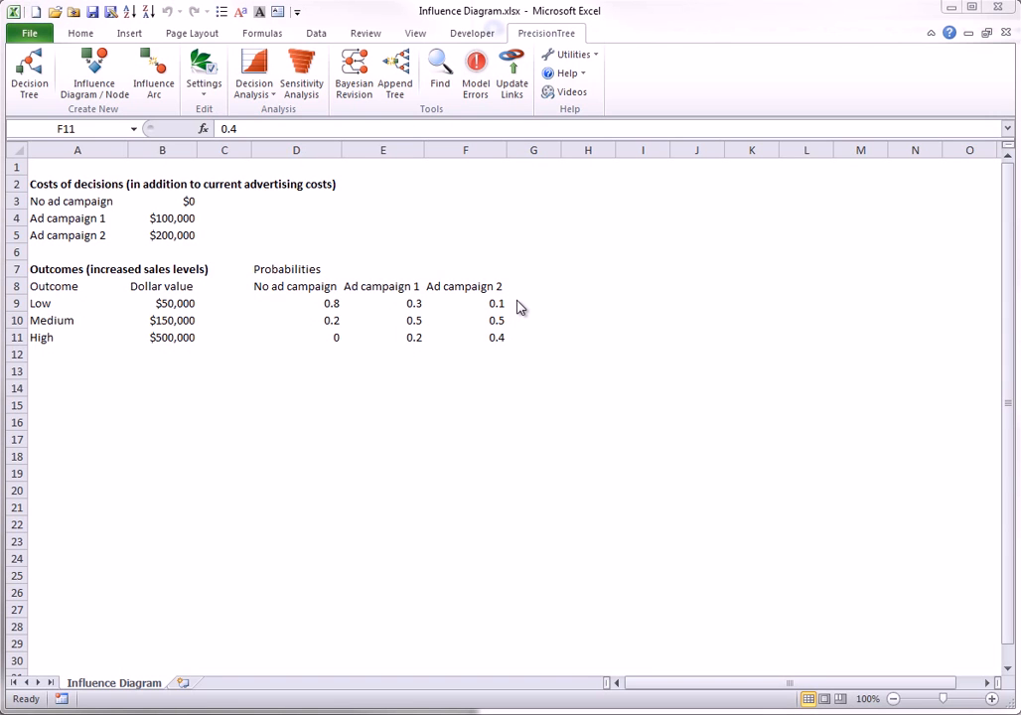
Create a new influence diagram with its payoff node at cell E24 and name the model Advertising.
{"action": "left_click", "coordinate": [89, 64]}
{"action": "left_click", "coordinate": [89, 65]}
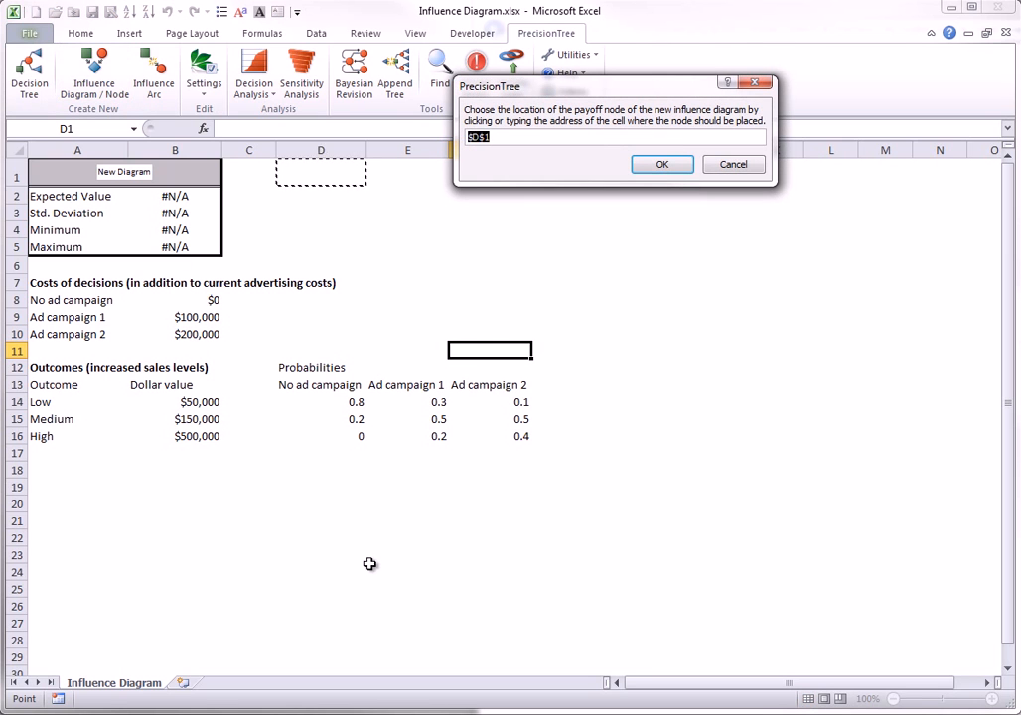
{"action": "left_click", "coordinate": [412, 570]}
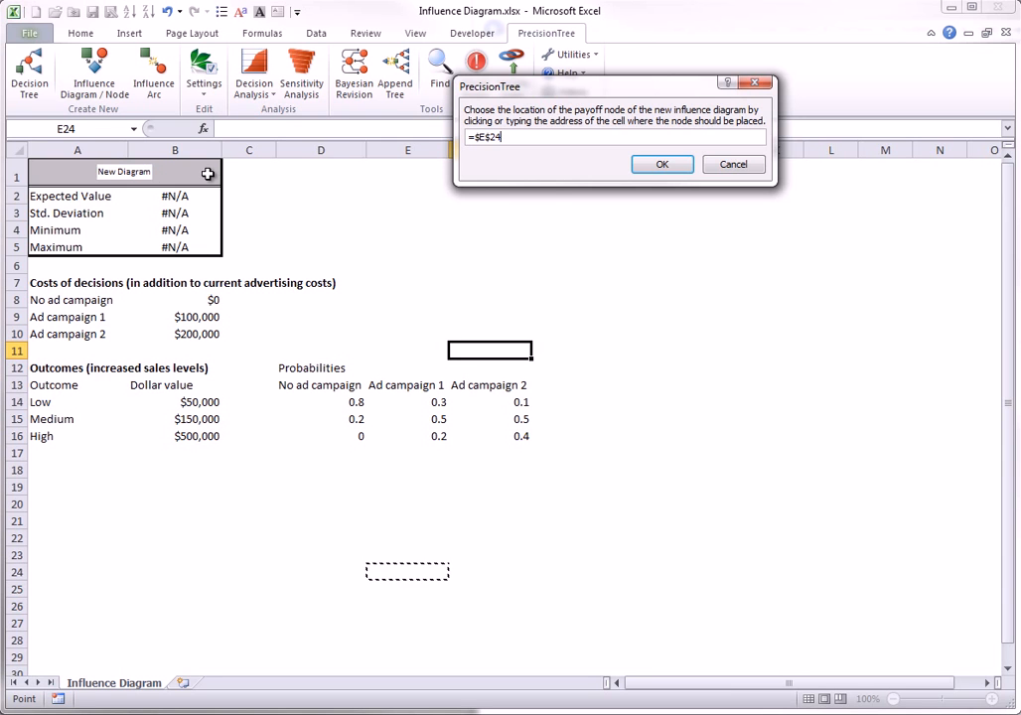
{"action": "left_click", "coordinate": [665, 166]}
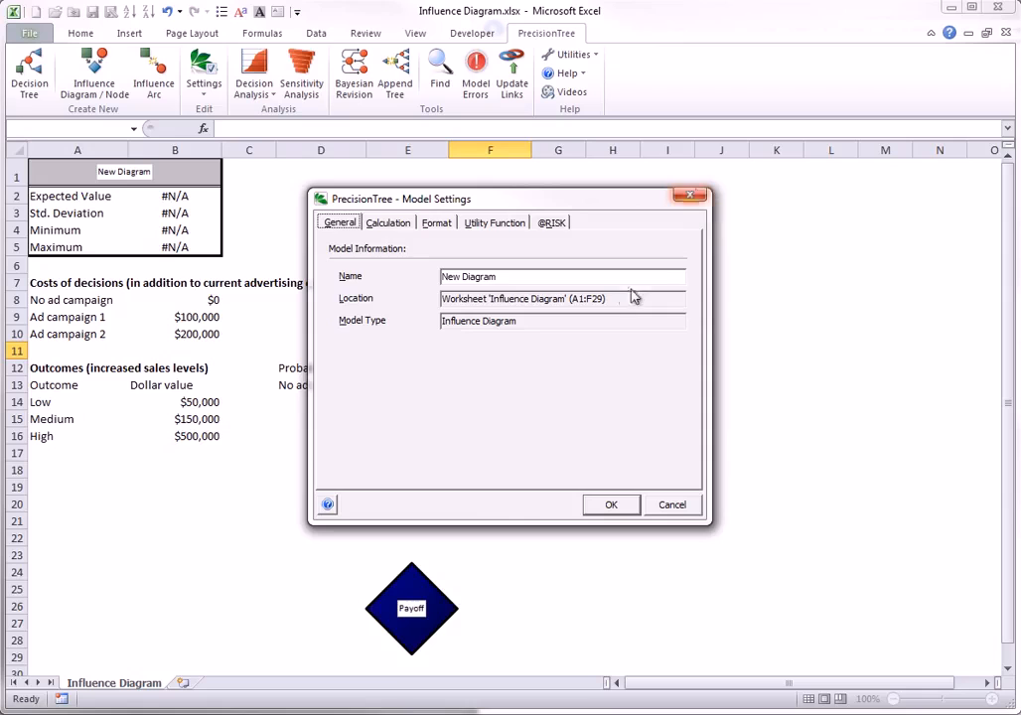
{"action": "left_click_drag", "start_coordinate": [506, 282], "coordinate": [384, 285]}
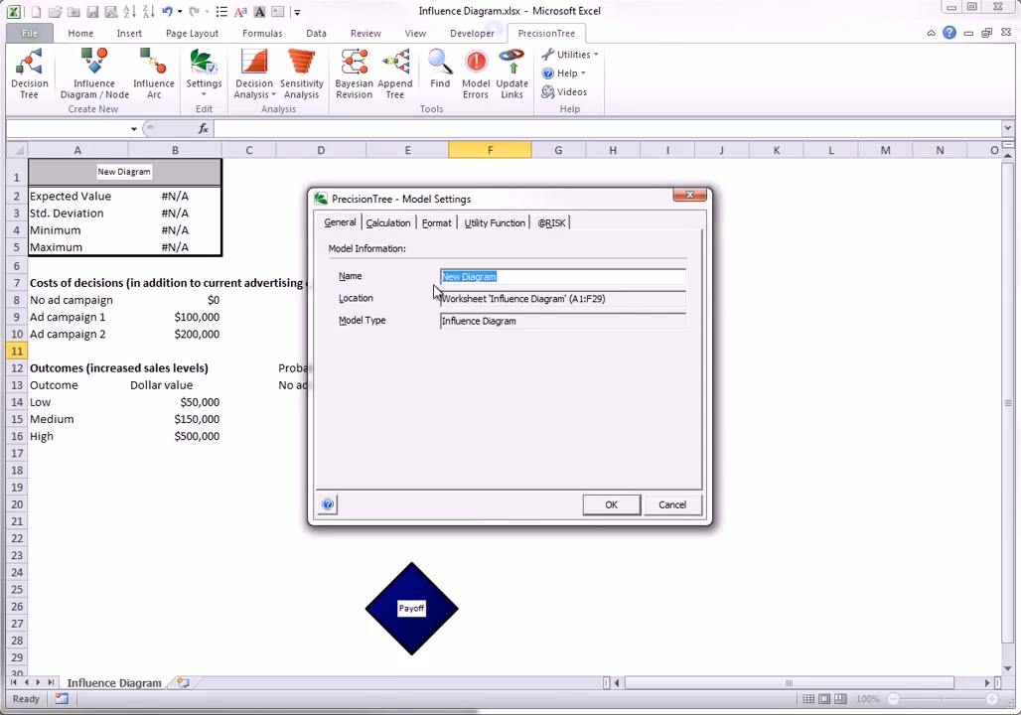
{"action": "type", "text": "Advertising"}
{"action": "left_click", "coordinate": [611, 504]}
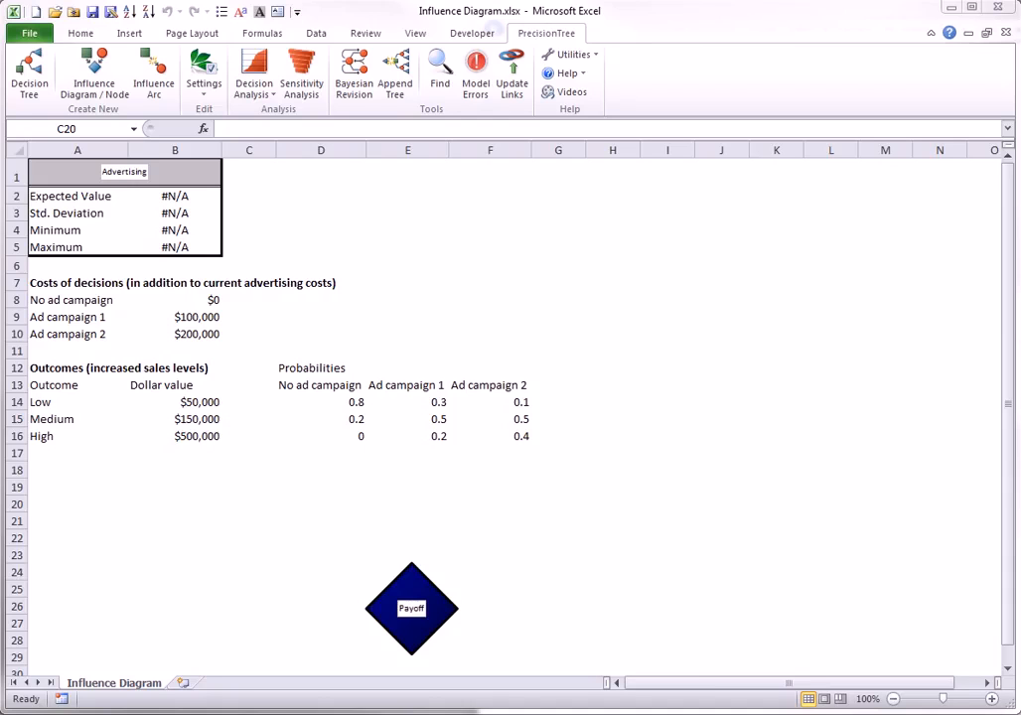
Add a decision node at cell C19 and name it "Advertising decision".
{"action": "left_click", "coordinate": [94, 66]}
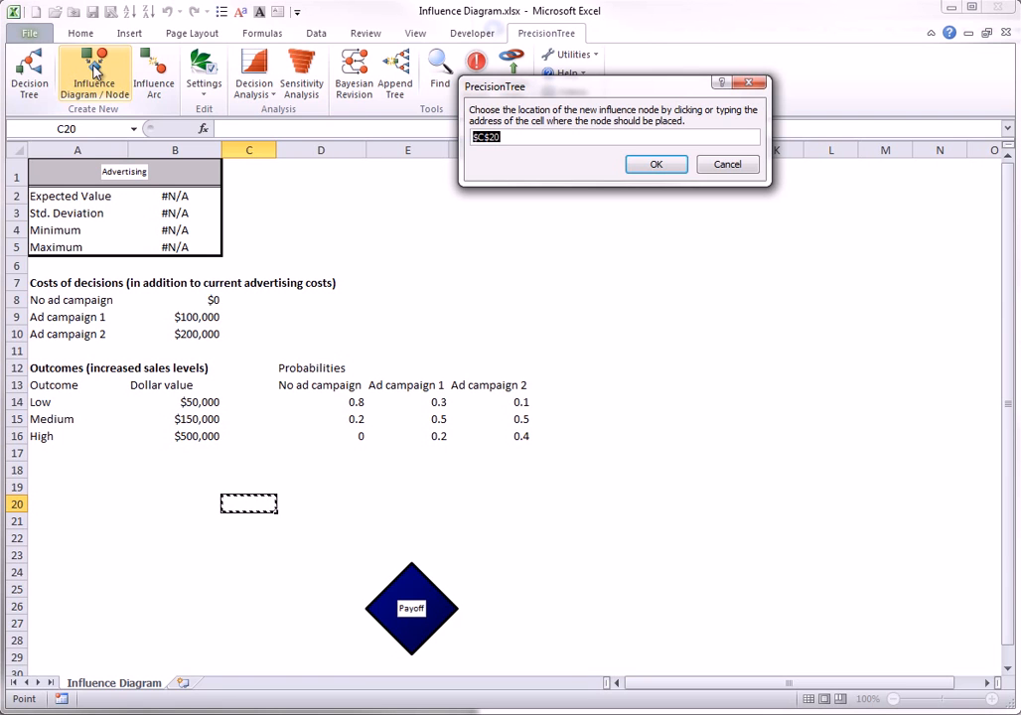
{"action": "left_click", "coordinate": [250, 486]}
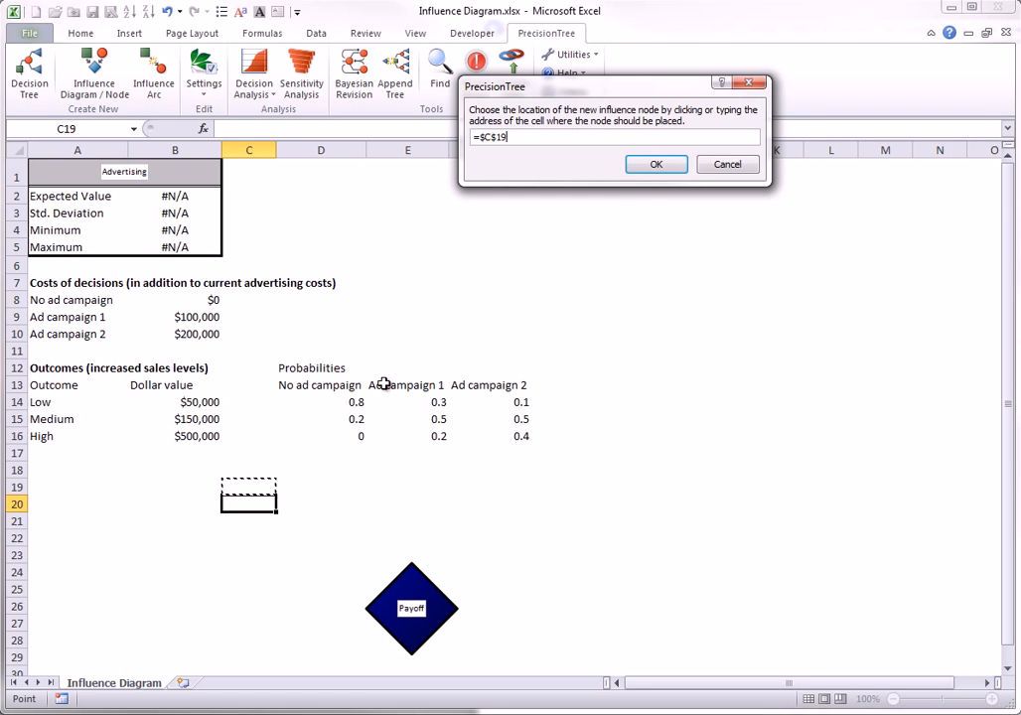
{"action": "left_click", "coordinate": [657, 165]}
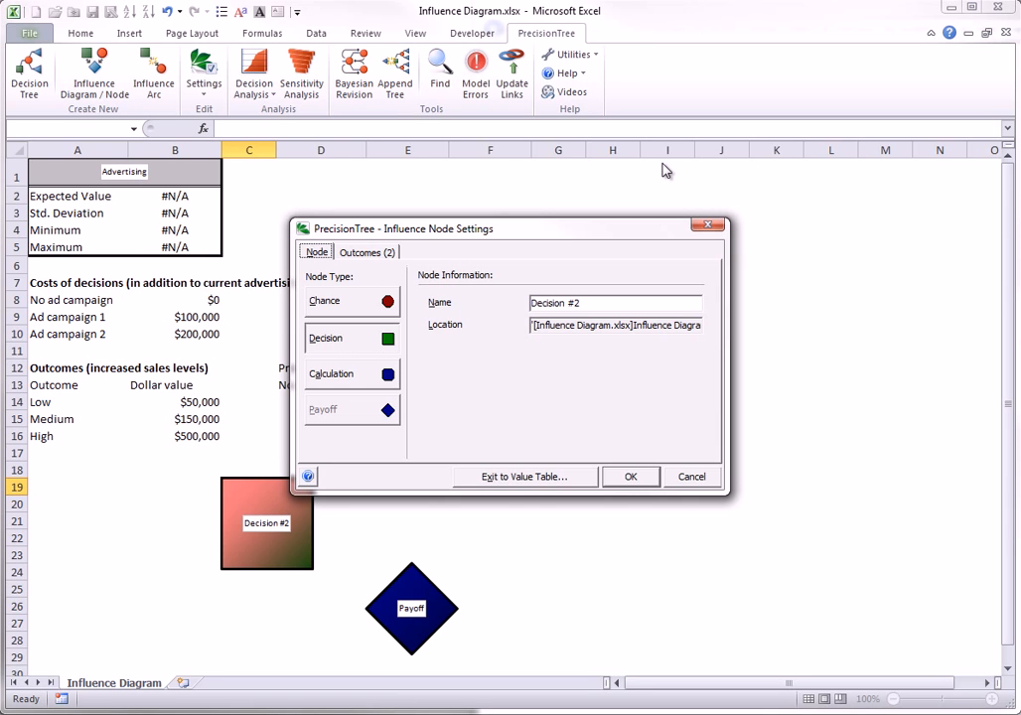
{"action": "left_click", "coordinate": [594, 304]}
{"action": "type", "text": "Advertising decision"}
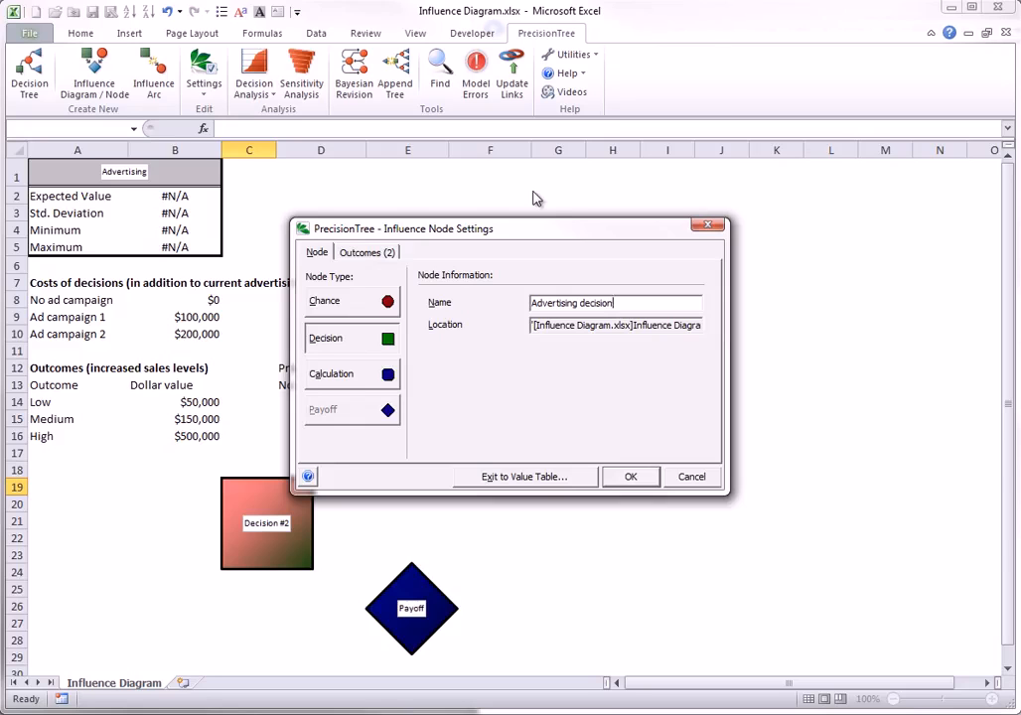
Give the decision node three outcomes named "No campaign", "Ad campaign 1" and "Ad campaign 2".
{"action": "left_click", "coordinate": [364, 253]}
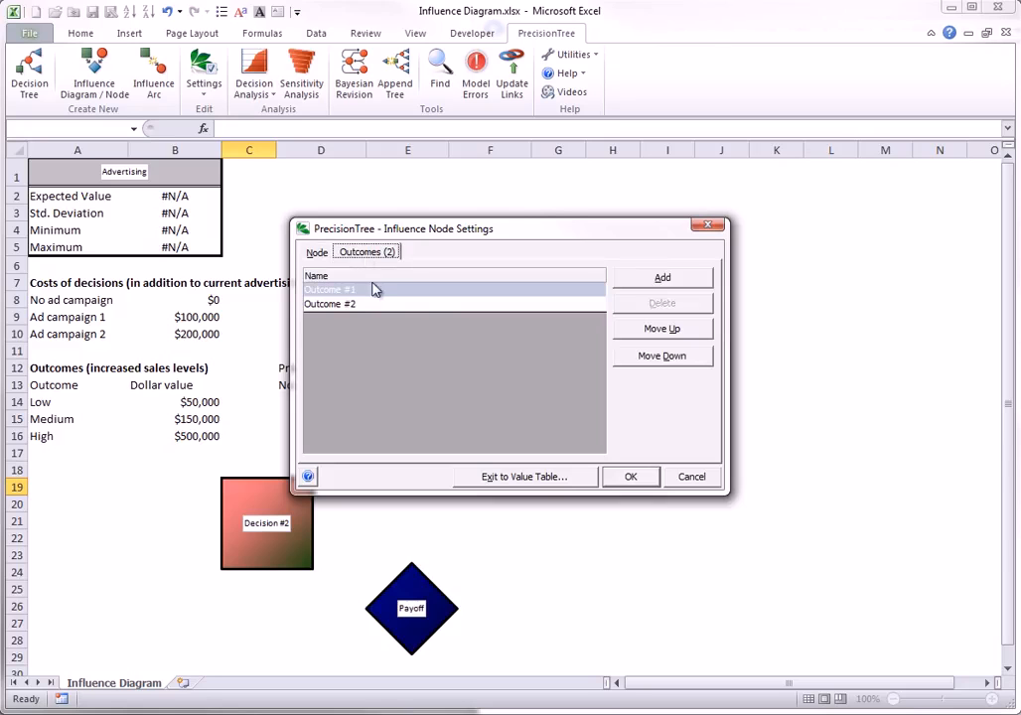
{"action": "left_click", "coordinate": [681, 281]}
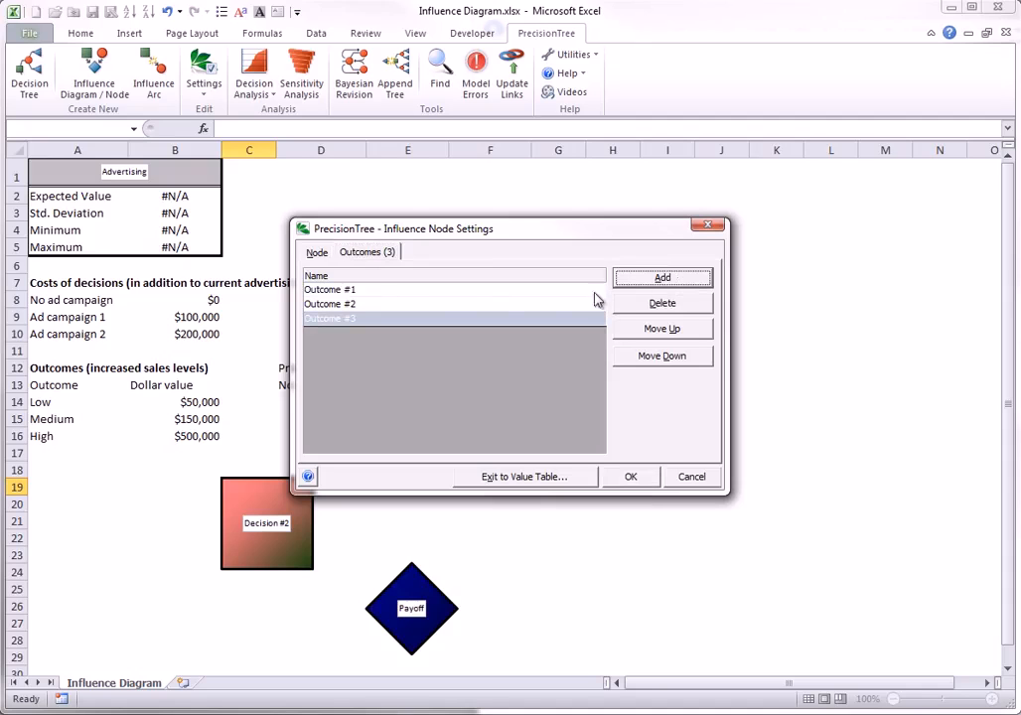
{"action": "left_click", "coordinate": [360, 291]}
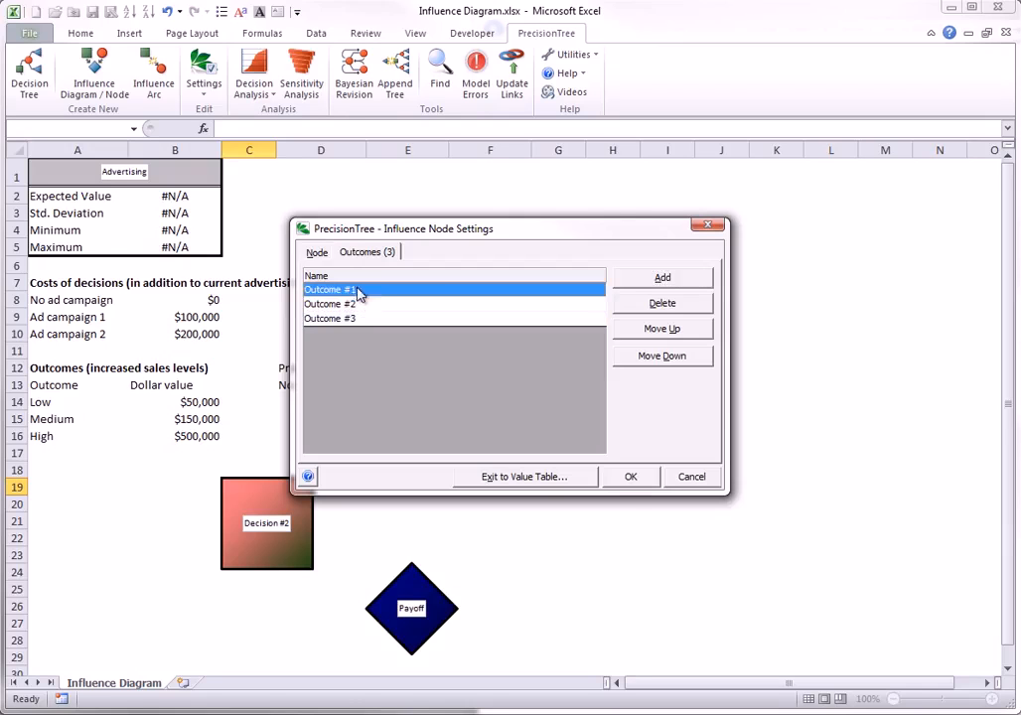
{"action": "type", "text": "No"}
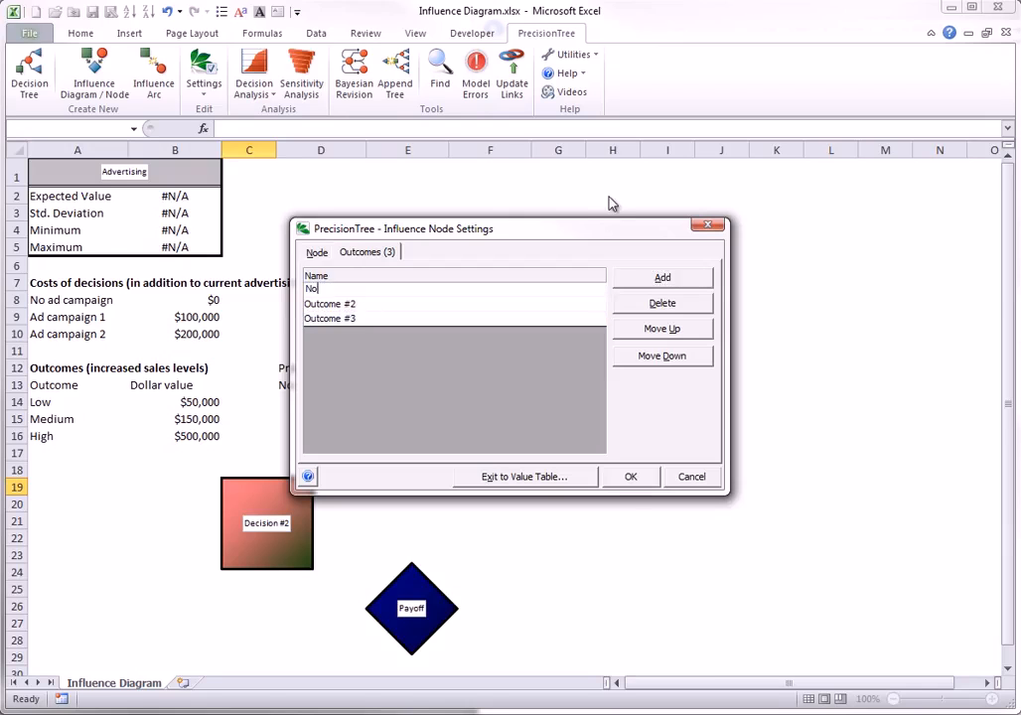
{"action": "type", "text": " campaign"}
{"action": "key", "text": "Down"}
{"action": "type", "text": "Ad campaign 1"}
{"action": "left_click", "coordinate": [332, 318]}
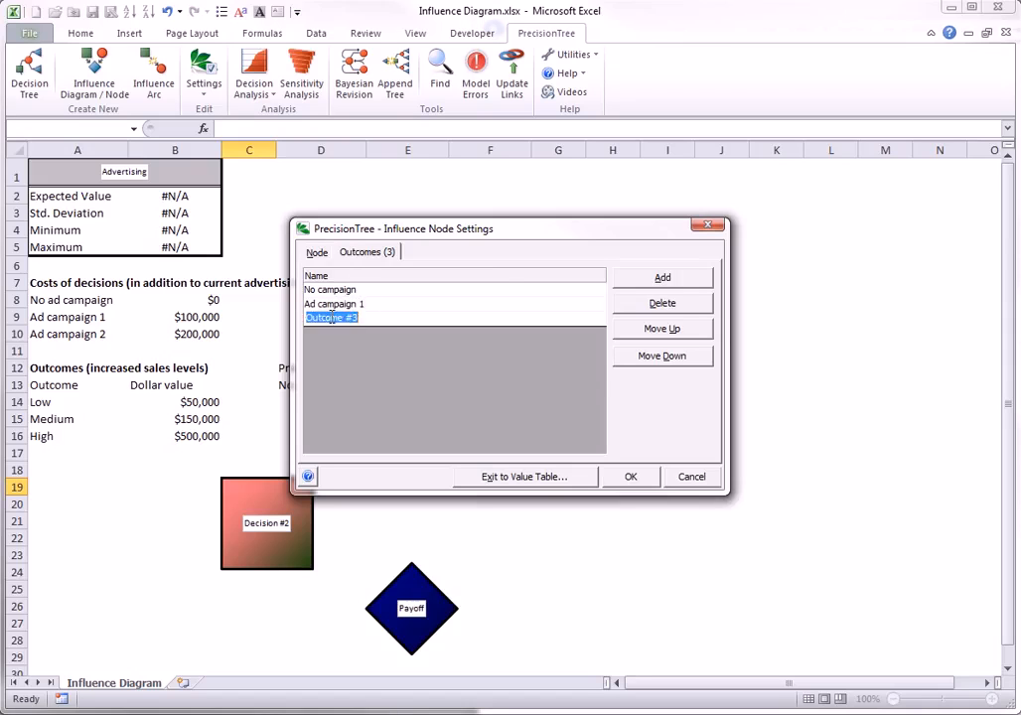
{"action": "type", "text": "Ad campaign 2"}
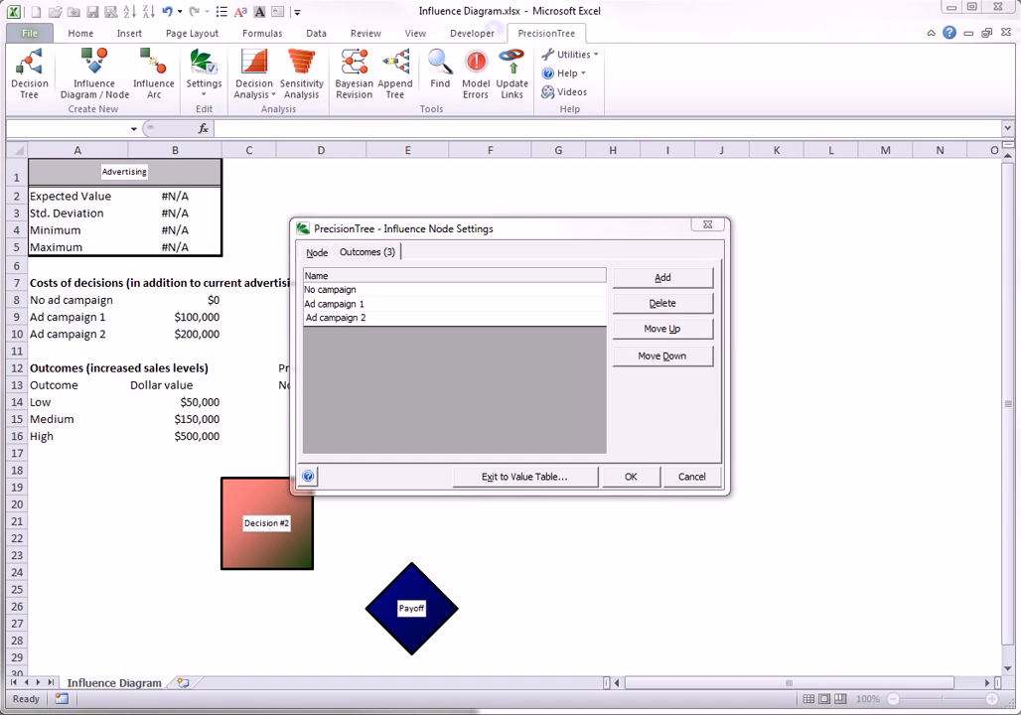
Fill the decision node's value table with 0 for No campaign, -100000 for Ad campaign 1 and -200000 for Ad campaign 2.
{"action": "left_click", "coordinate": [549, 476]}
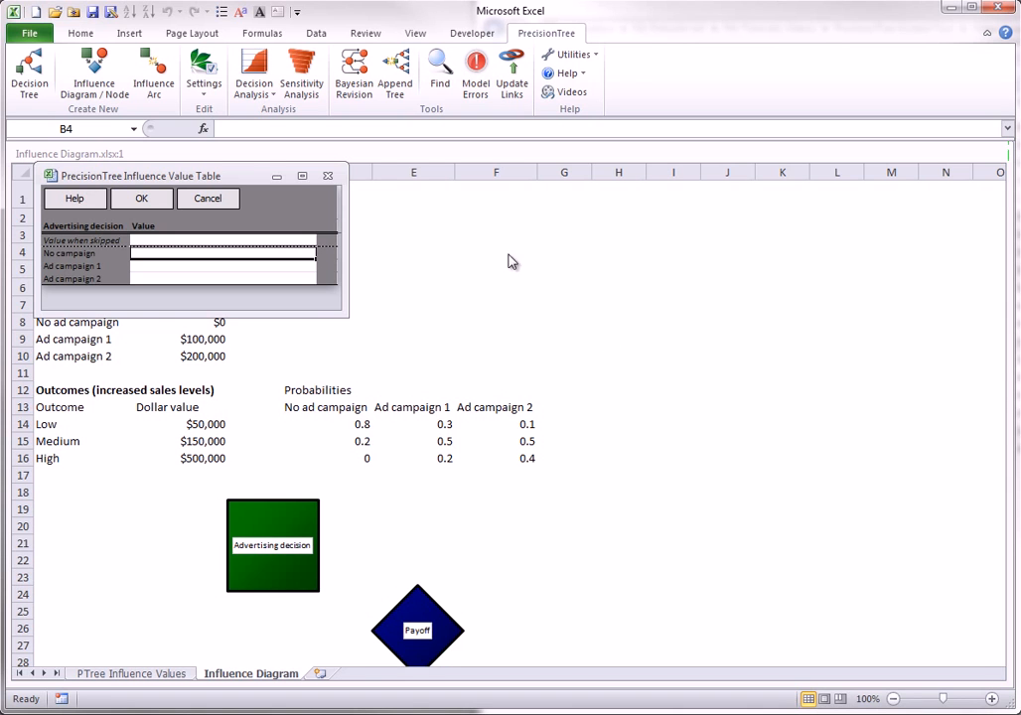
{"action": "left_click_drag", "start_coordinate": [253, 175], "coordinate": [563, 206]}
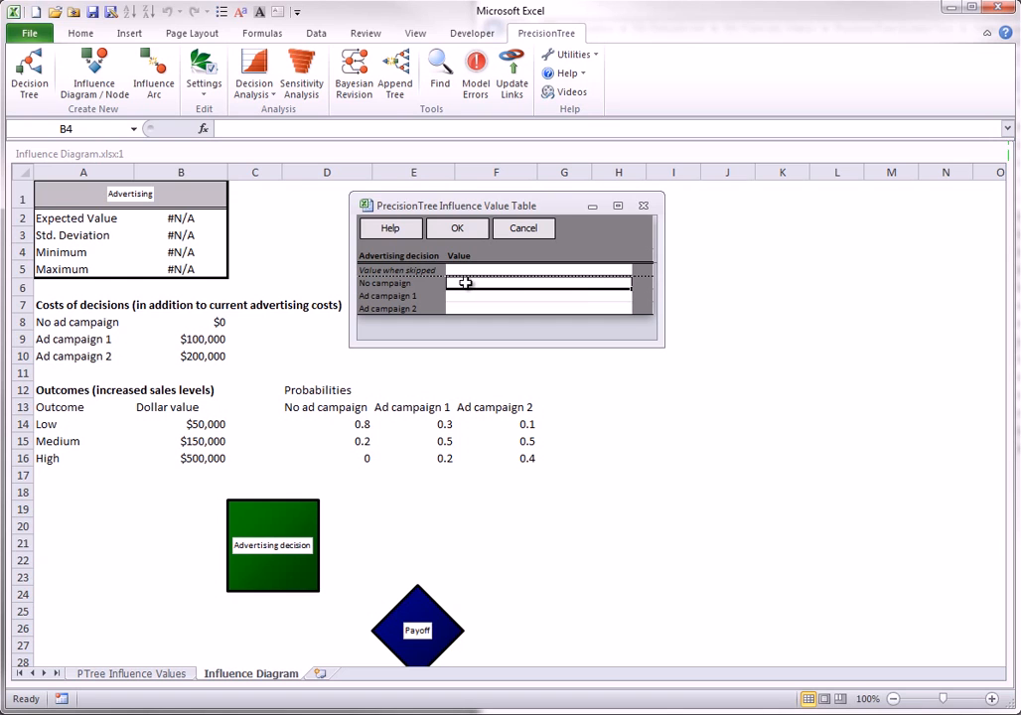
{"action": "type", "text": "0"}
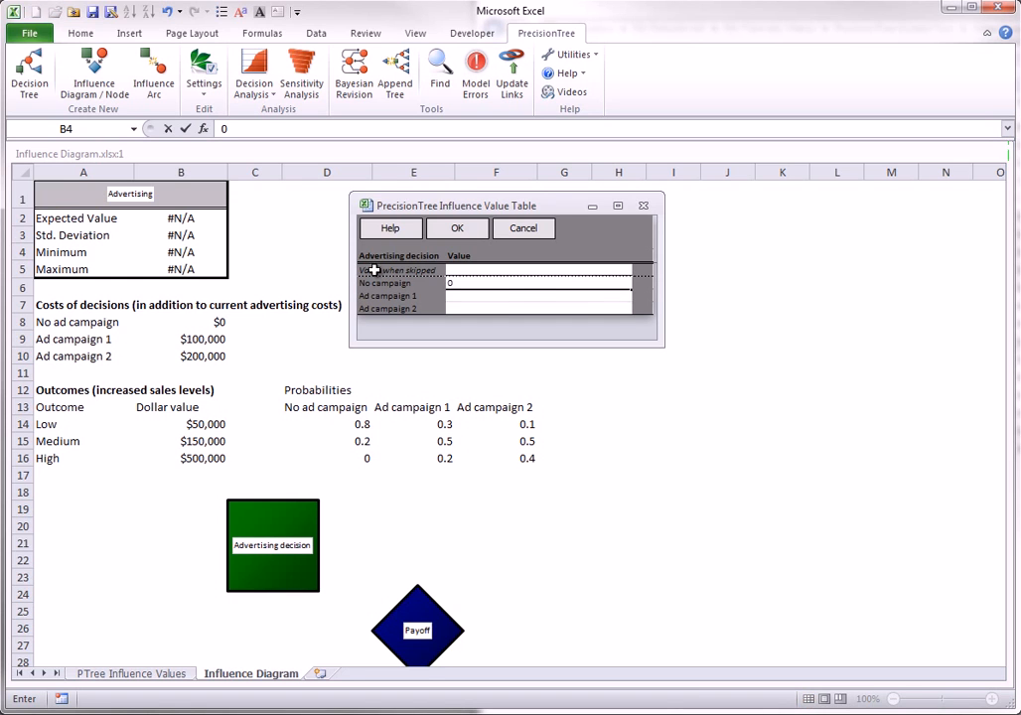
{"action": "left_click", "coordinate": [451, 295]}
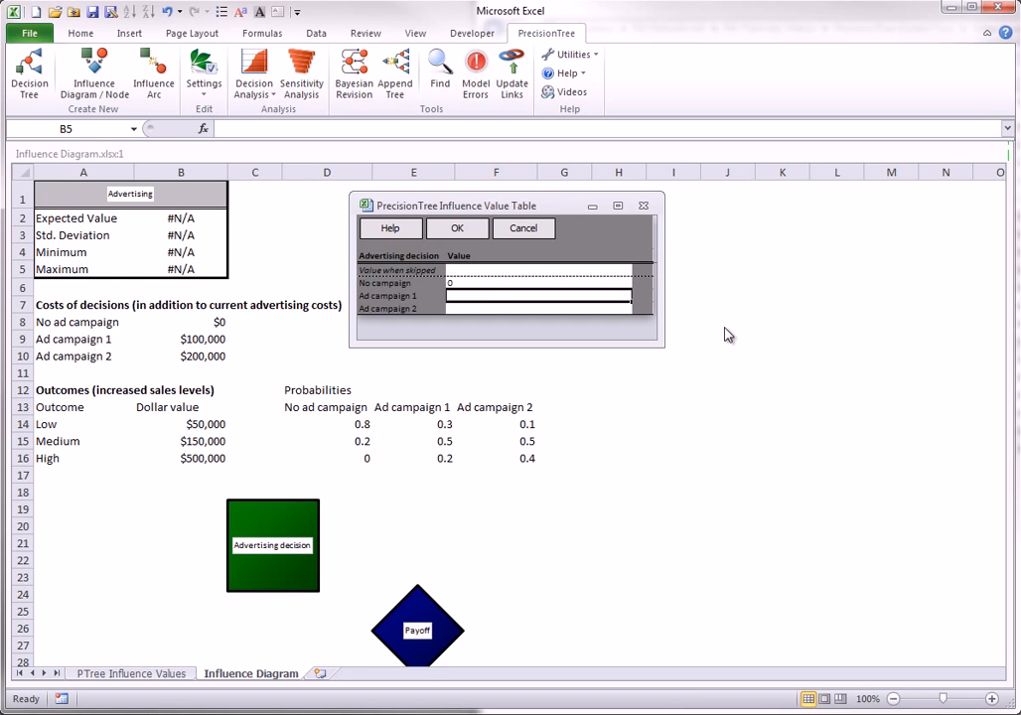
{"action": "type", "text": "-1000"}
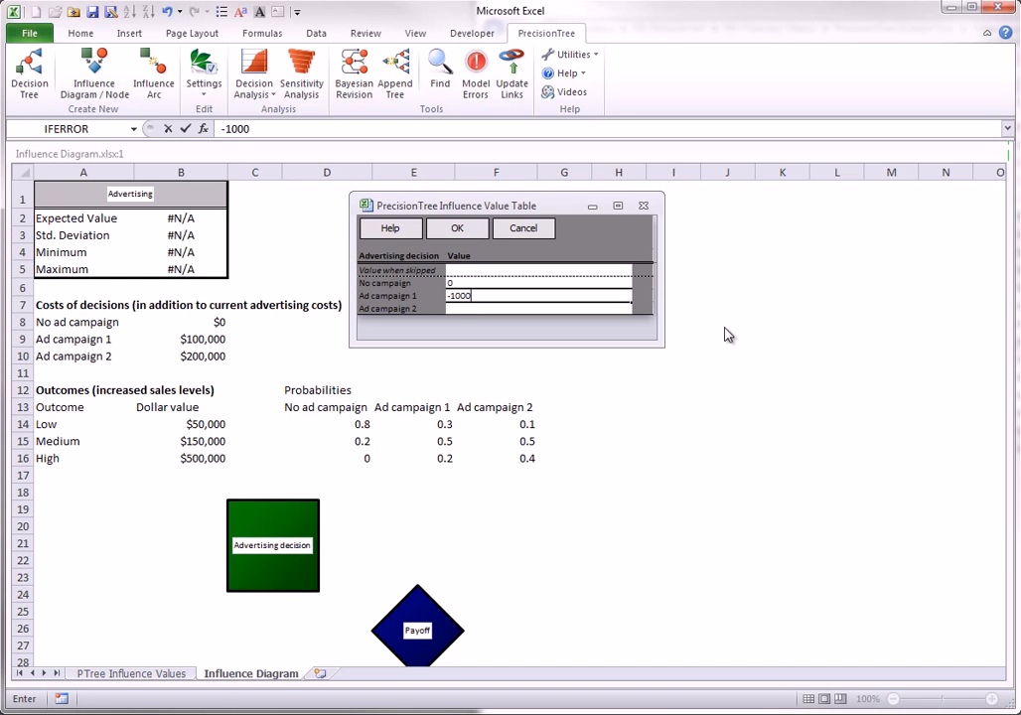
{"action": "type", "text": "00"}
{"action": "left_click", "coordinate": [454, 309]}
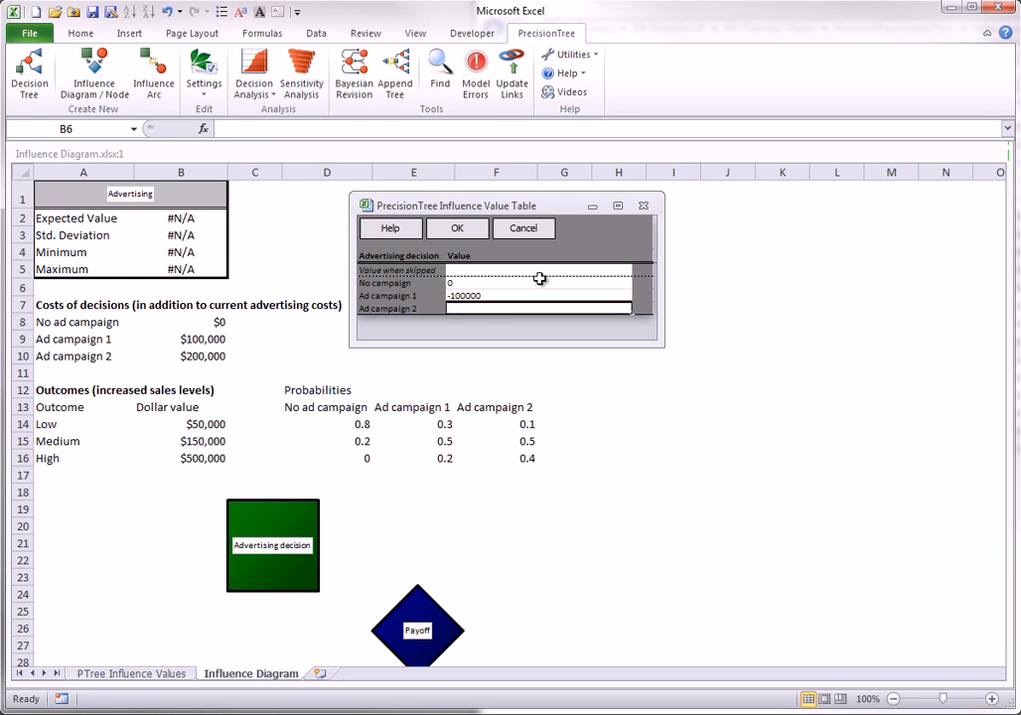
{"action": "type", "text": "-200"}
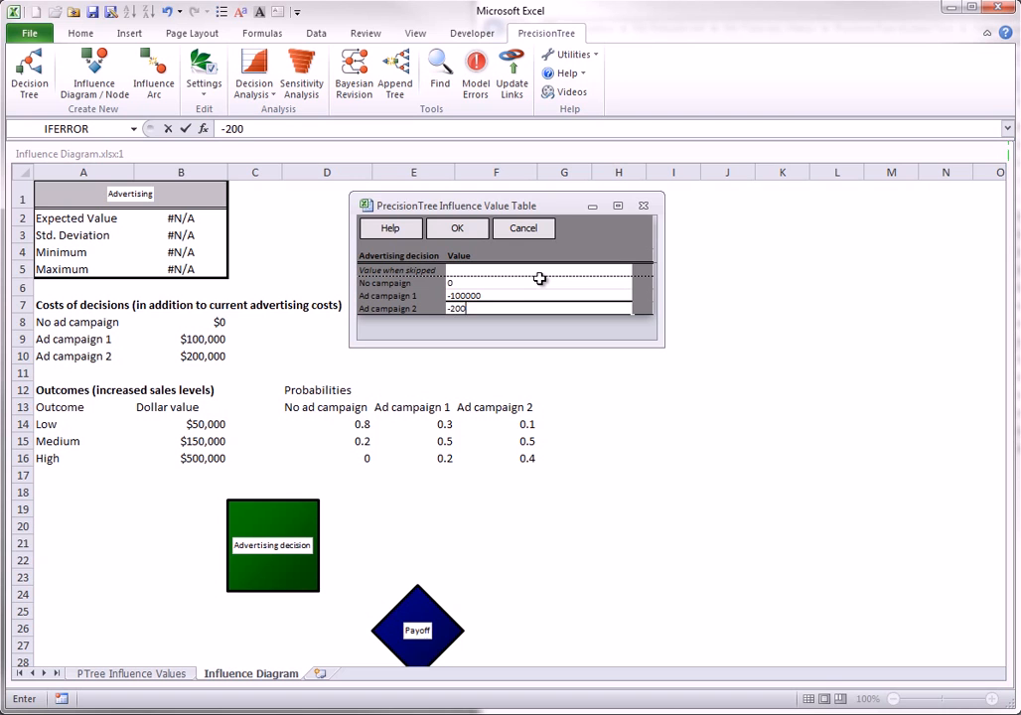
{"action": "type", "text": "000"}
{"action": "left_click", "coordinate": [457, 229]}
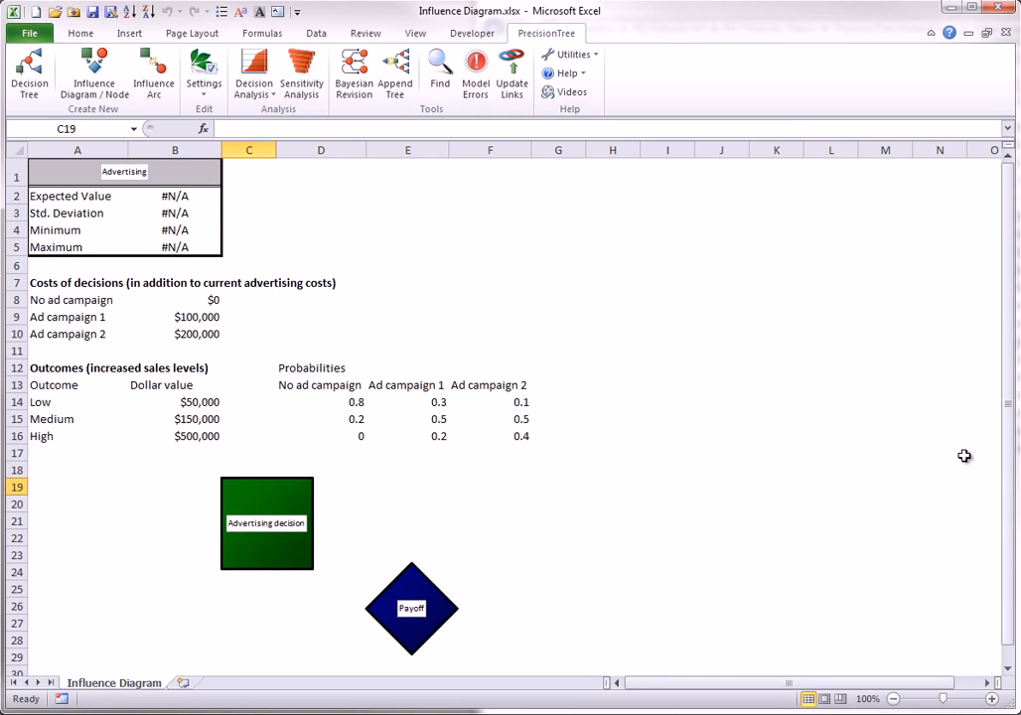
Add a new node at cell G19, name it "Sales increase" and make it a chance node.
{"action": "left_click", "coordinate": [94, 72]}
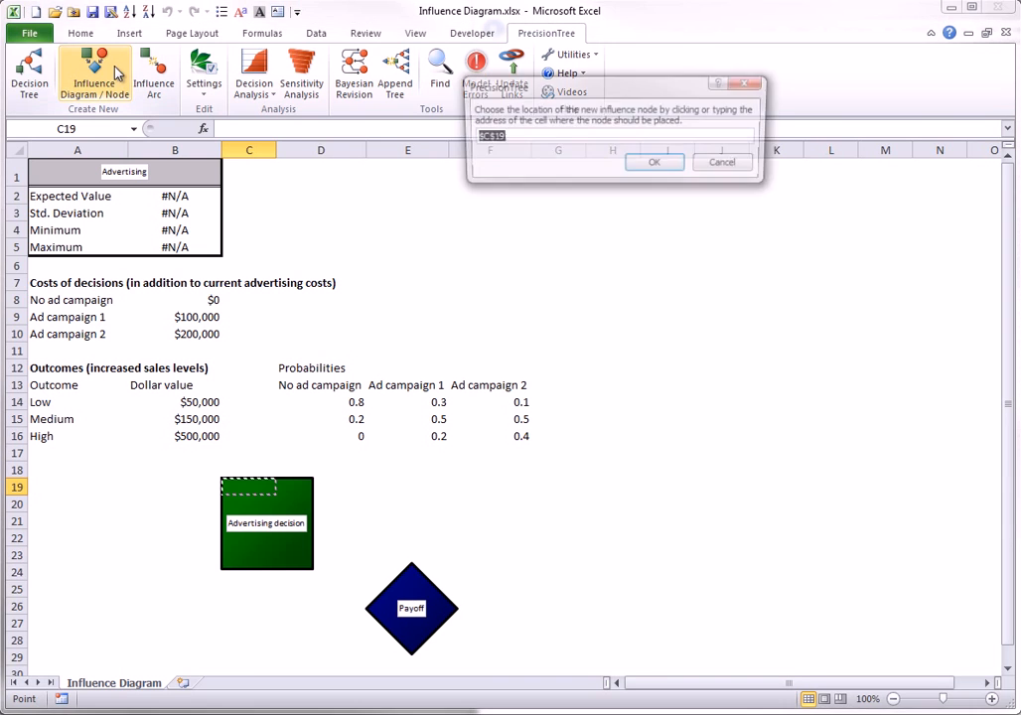
{"action": "left_click", "coordinate": [542, 481]}
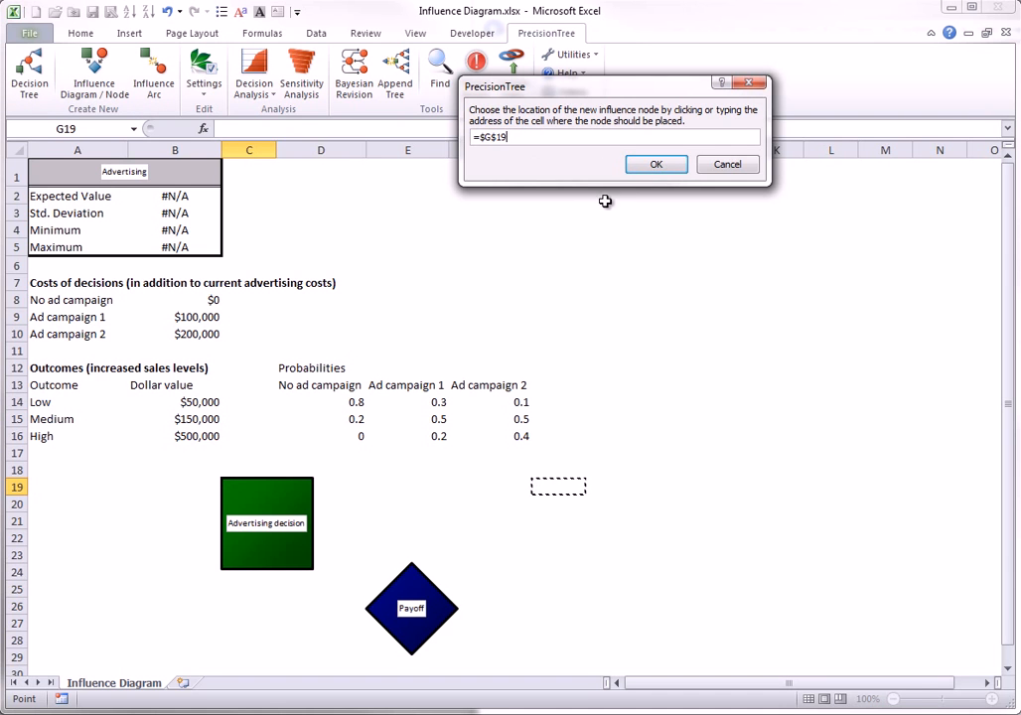
{"action": "left_click", "coordinate": [655, 164]}
{"action": "left_click_drag", "start_coordinate": [622, 308], "coordinate": [450, 306]}
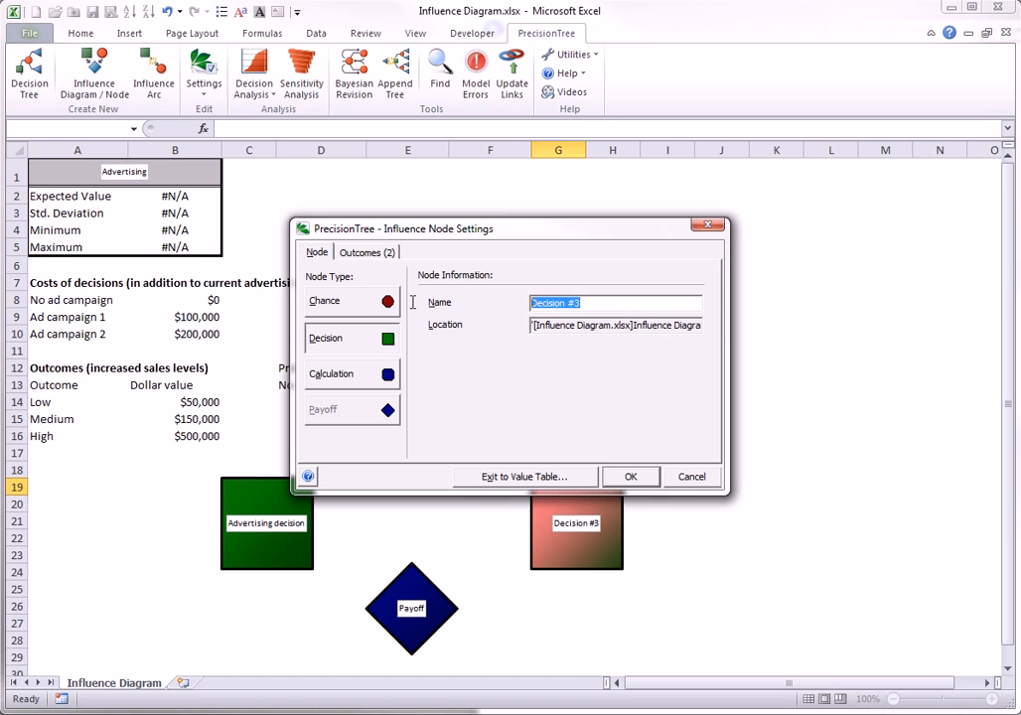
{"action": "type", "text": "Sales increase"}
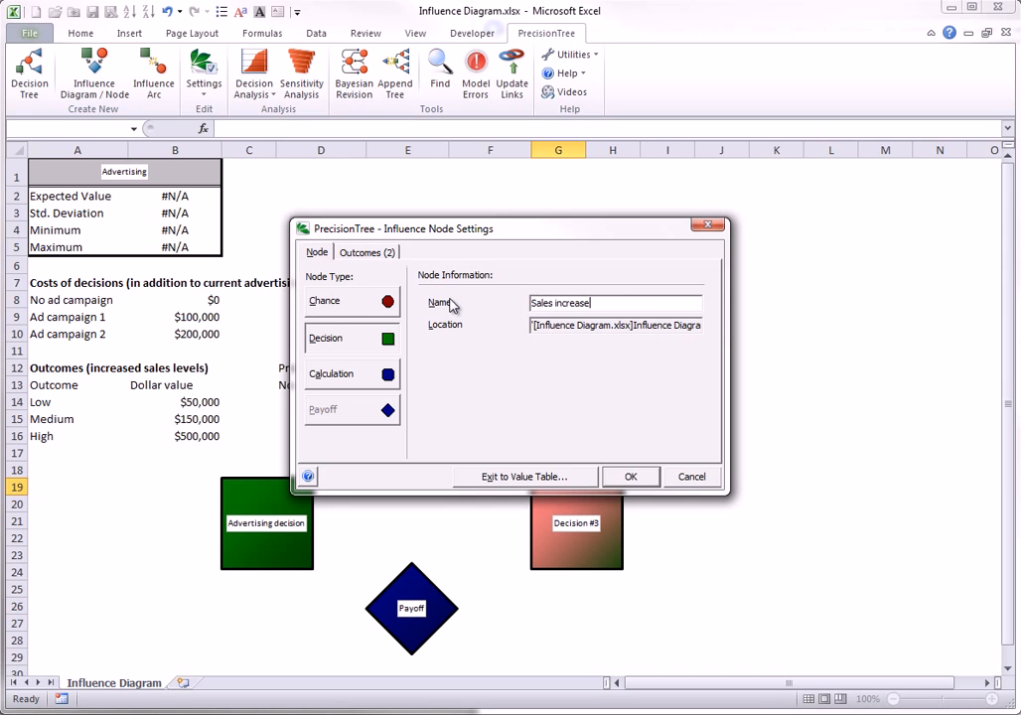
{"action": "left_click", "coordinate": [370, 302]}
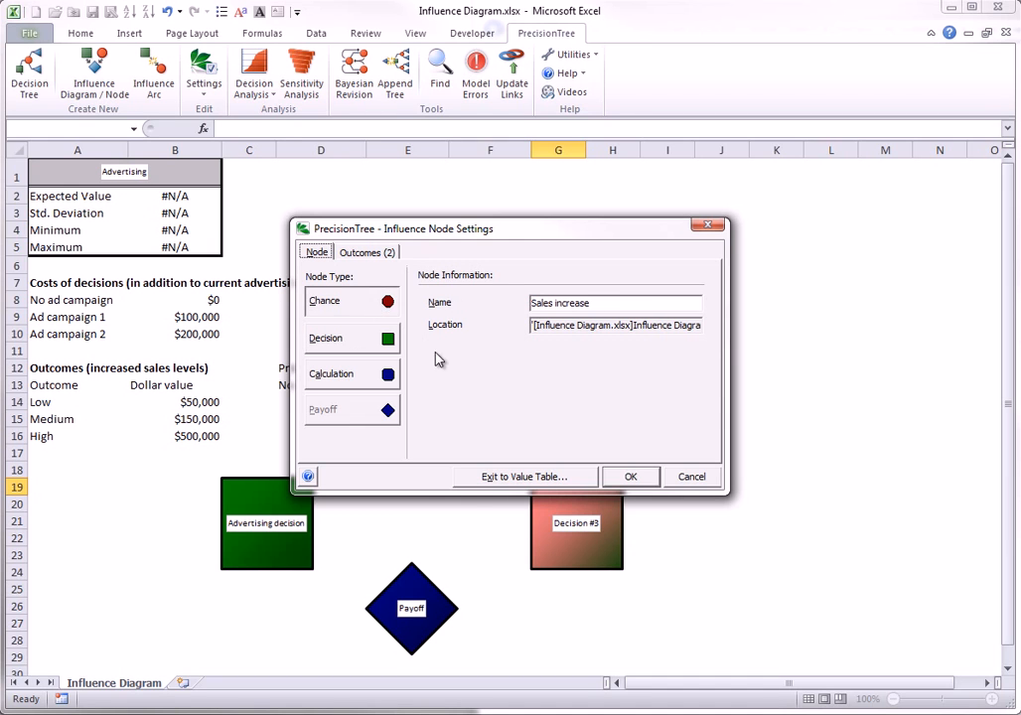
Give the Sales increase node three outcomes named Low, Medium and High, and apply the node settings.
{"action": "left_click", "coordinate": [366, 254]}
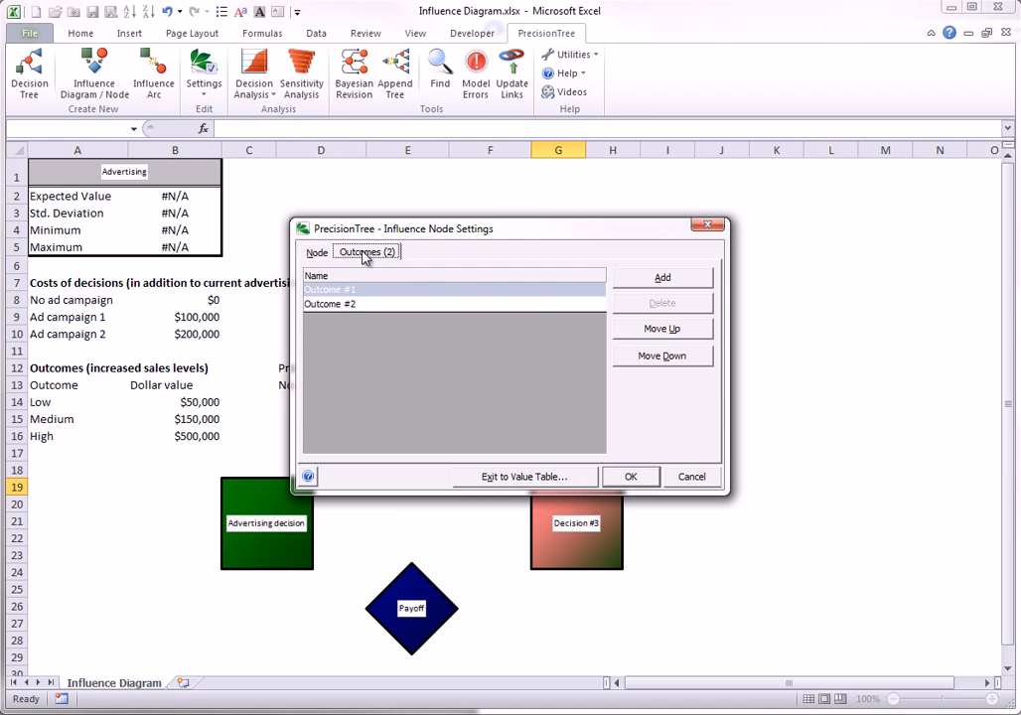
{"action": "left_click", "coordinate": [662, 278]}
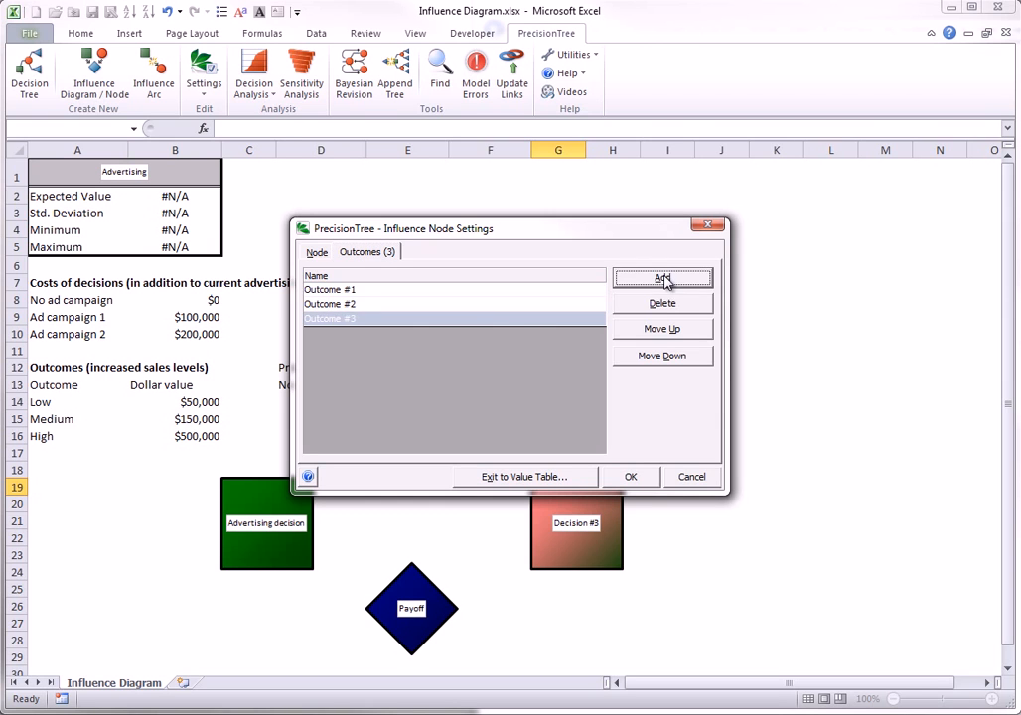
{"action": "left_click", "coordinate": [335, 290]}
{"action": "type", "text": "Low"}
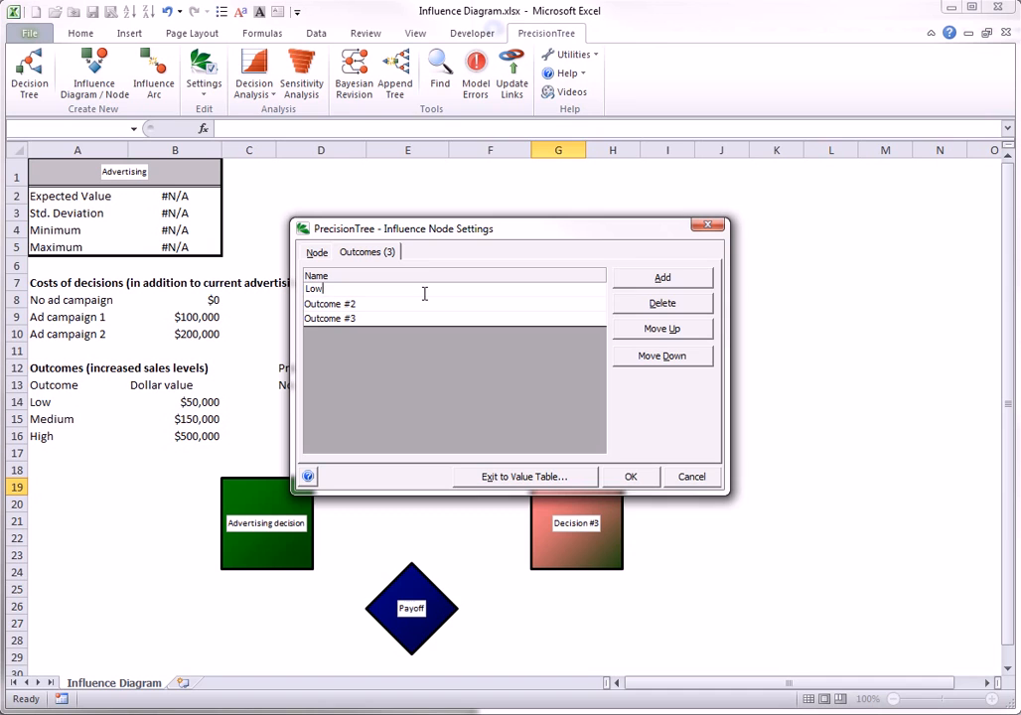
{"action": "left_click", "coordinate": [372, 377]}
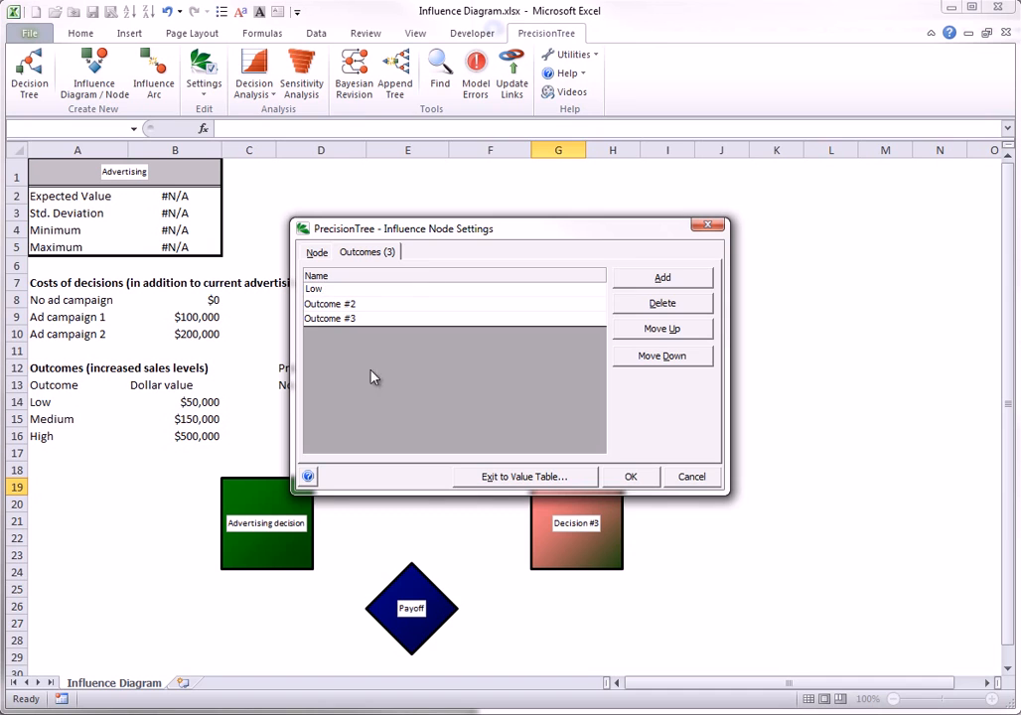
{"action": "left_click", "coordinate": [343, 300]}
{"action": "type", "text": "Medium"}
{"action": "left_click", "coordinate": [328, 318]}
{"action": "type", "text": "High"}
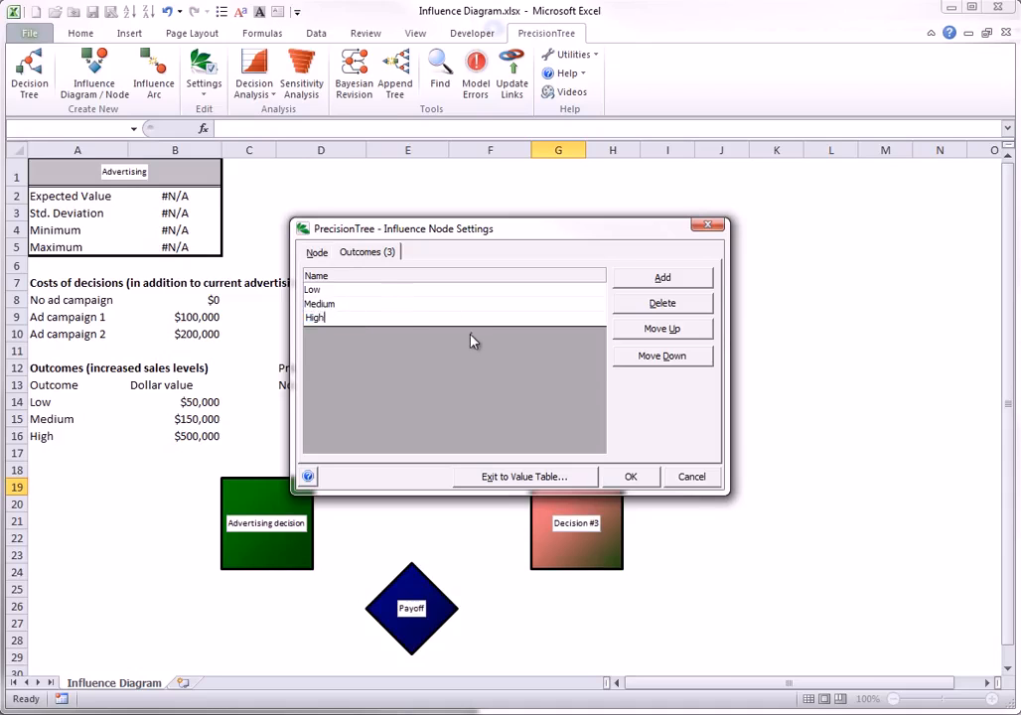
{"action": "left_click", "coordinate": [636, 479]}
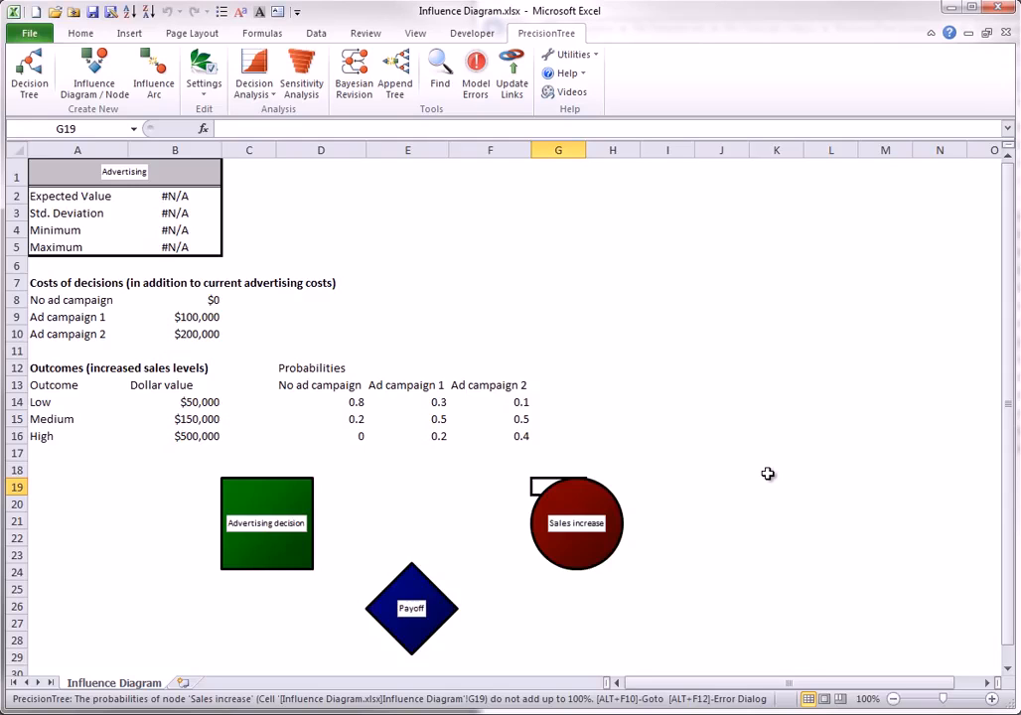
Create an influence arc from the Advertising decision node to the Payoff node, accepting its default influence settings.
{"action": "left_click", "coordinate": [152, 71]}
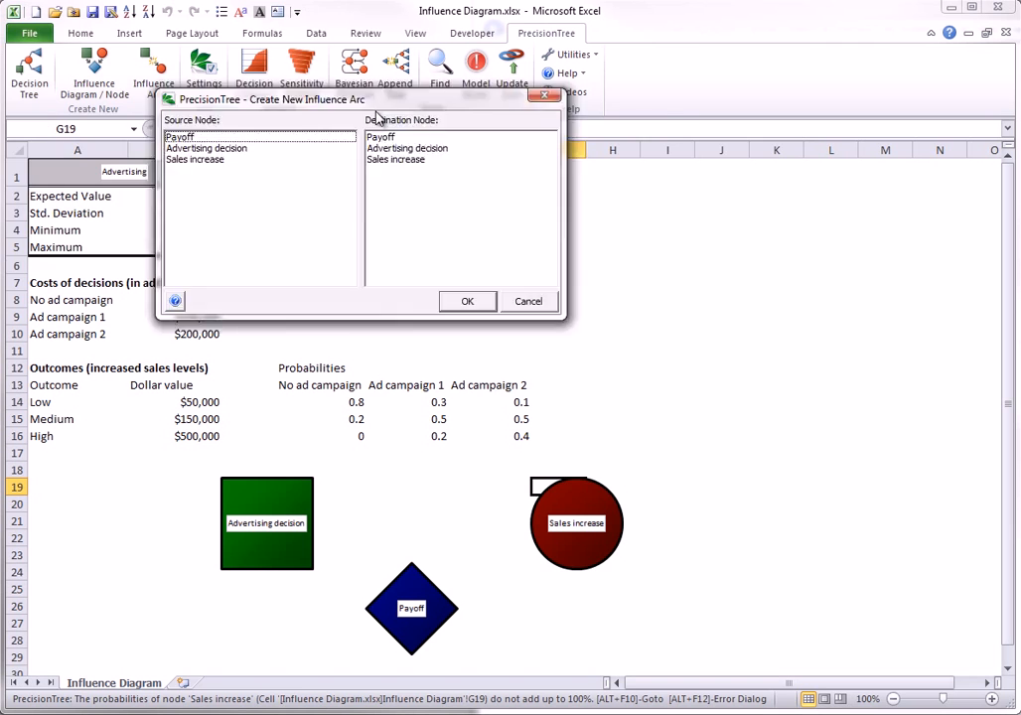
{"action": "left_click_drag", "start_coordinate": [352, 131], "coordinate": [560, 179]}
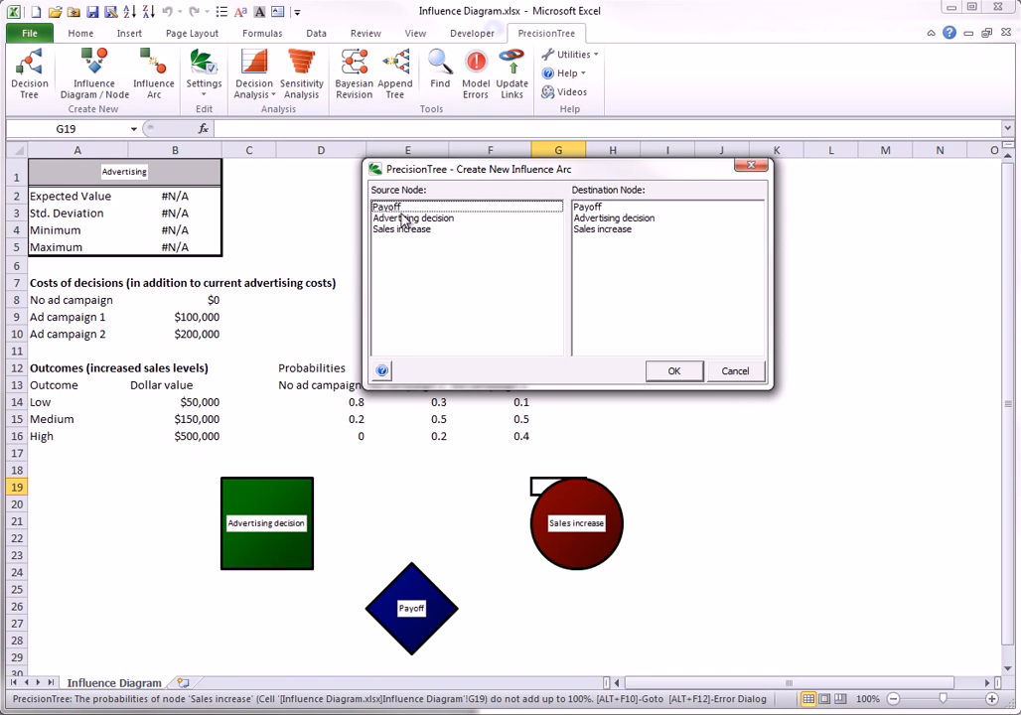
{"action": "left_click", "coordinate": [402, 218]}
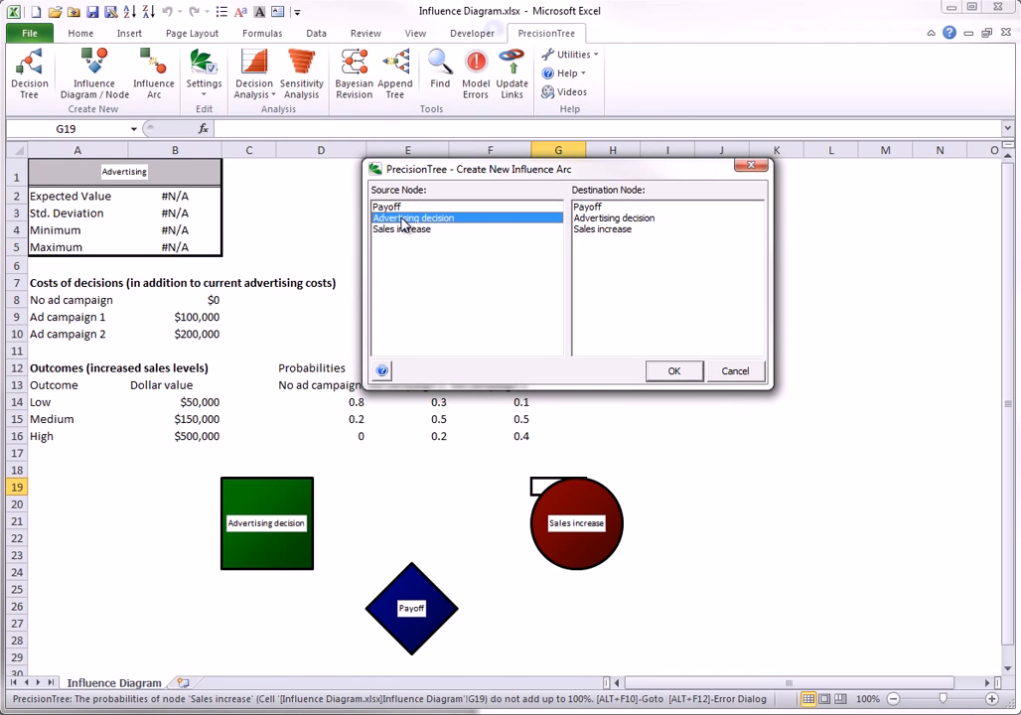
{"action": "left_click", "coordinate": [586, 207]}
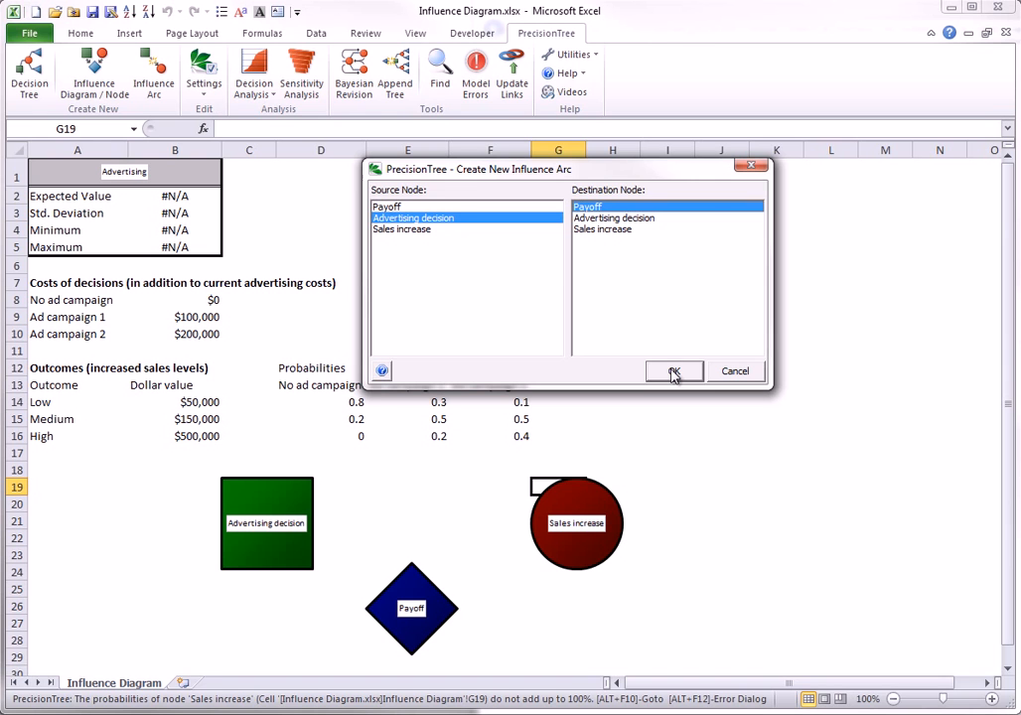
{"action": "left_click", "coordinate": [673, 373]}
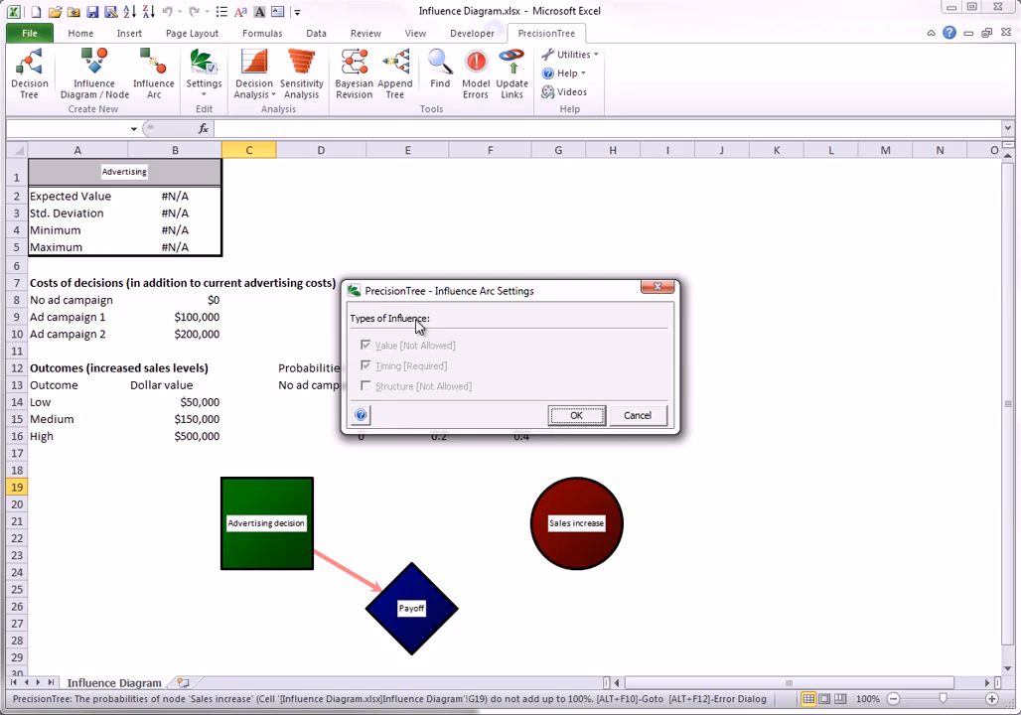
{"action": "left_click", "coordinate": [576, 415]}
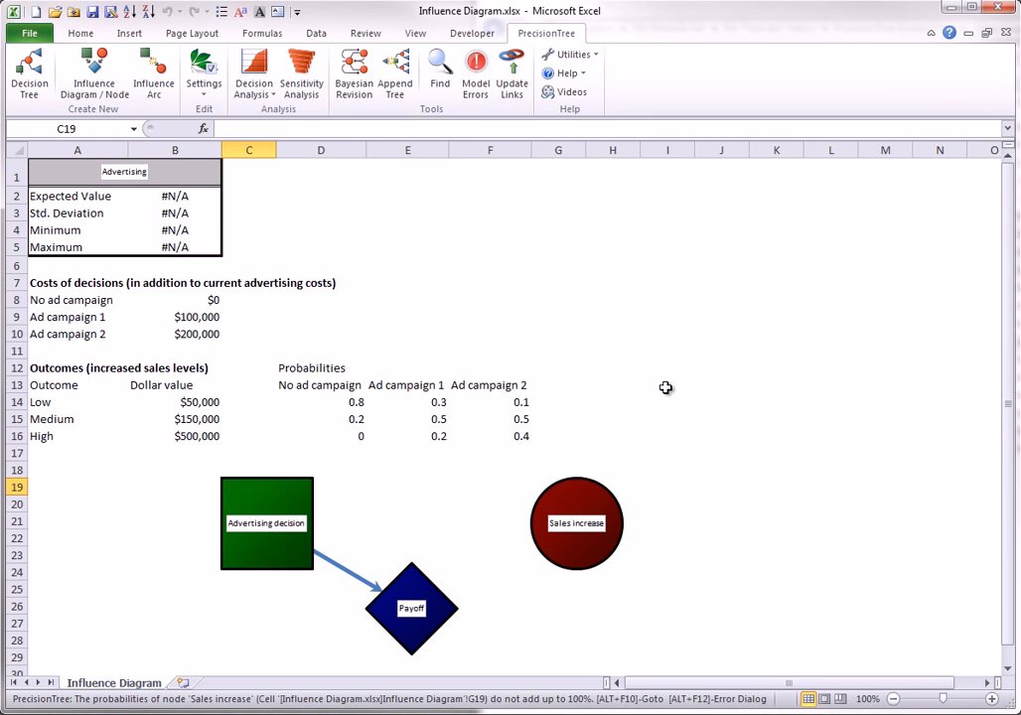
Create an influence arc from the Sales increase node to the Payoff node, accepting its default influence settings.
{"action": "left_click", "coordinate": [154, 71]}
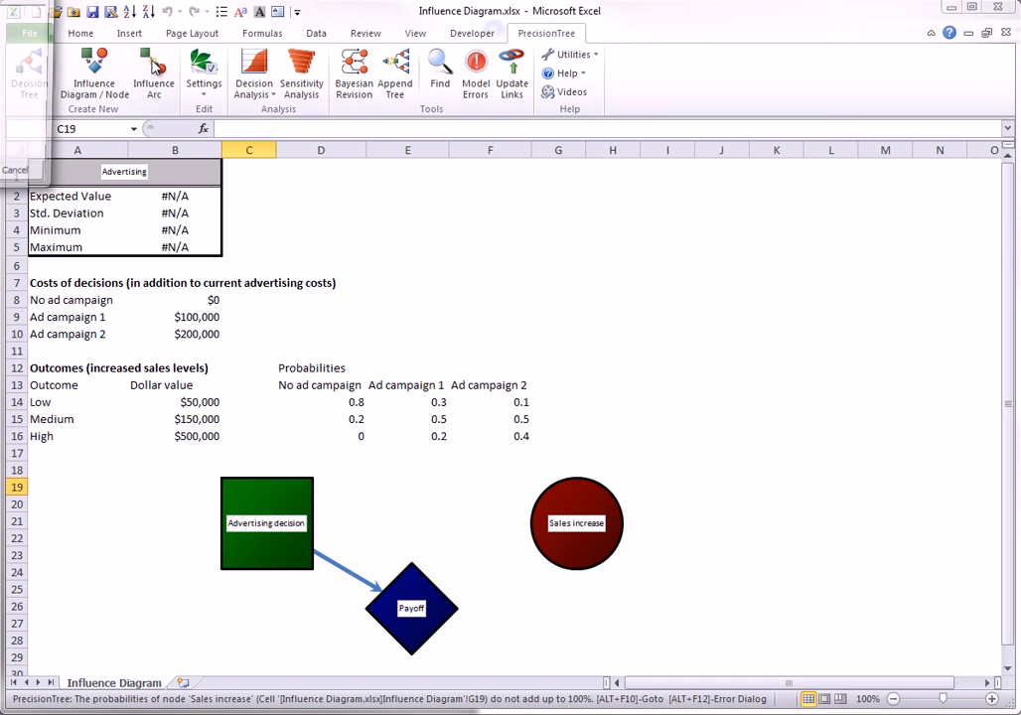
{"action": "left_click_drag", "start_coordinate": [620, 114], "coordinate": [635, 118]}
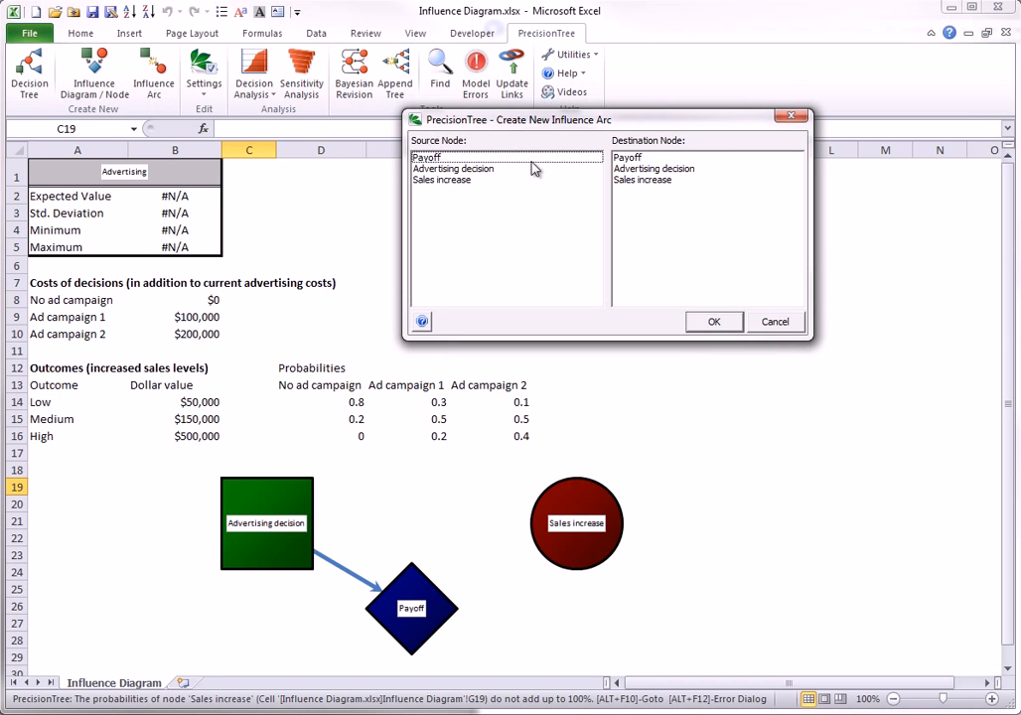
{"action": "left_click", "coordinate": [487, 180]}
{"action": "left_click", "coordinate": [628, 157]}
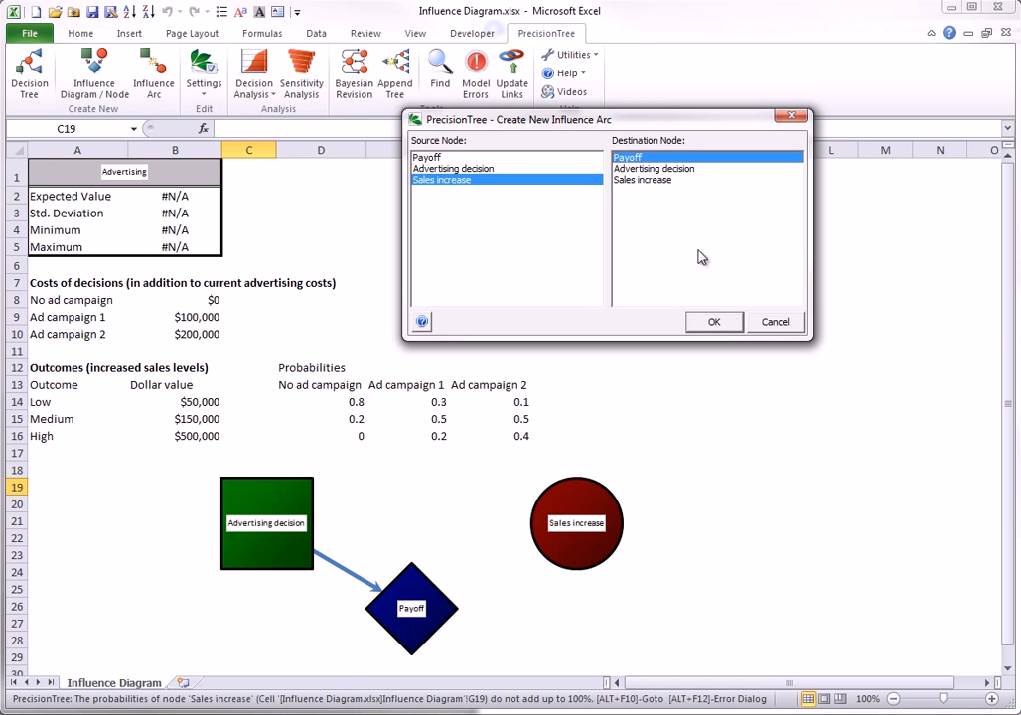
{"action": "left_click", "coordinate": [714, 322]}
{"action": "left_click", "coordinate": [576, 413]}
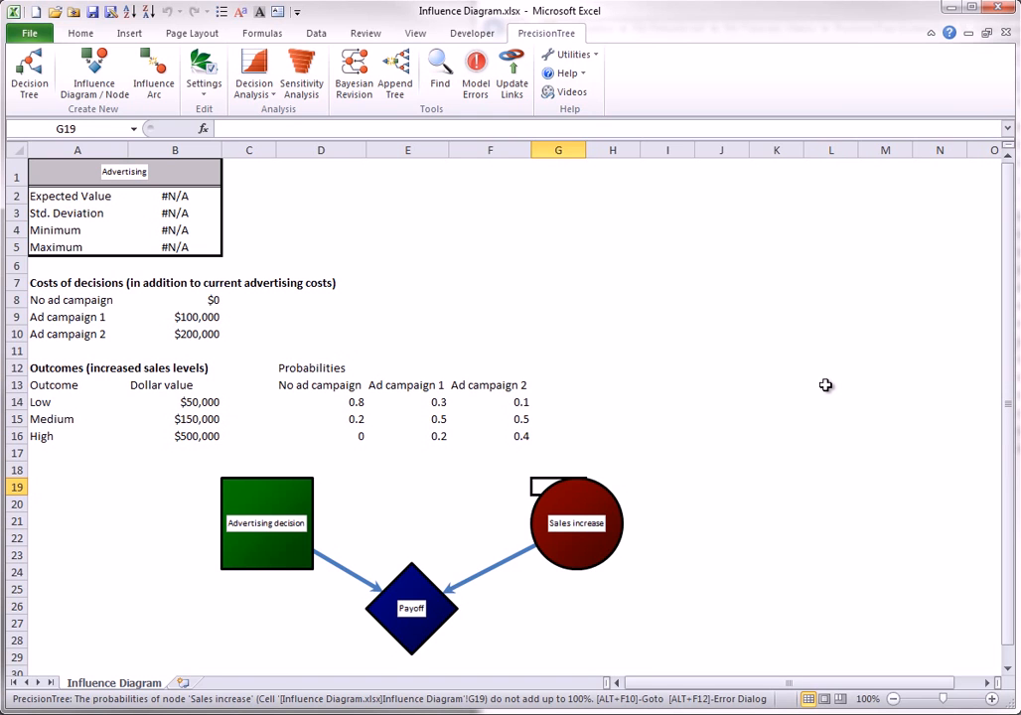
Create an influence arc from the Advertising decision node to the Sales increase node, with Value influence and no Structure influence.
{"action": "left_click", "coordinate": [151, 68]}
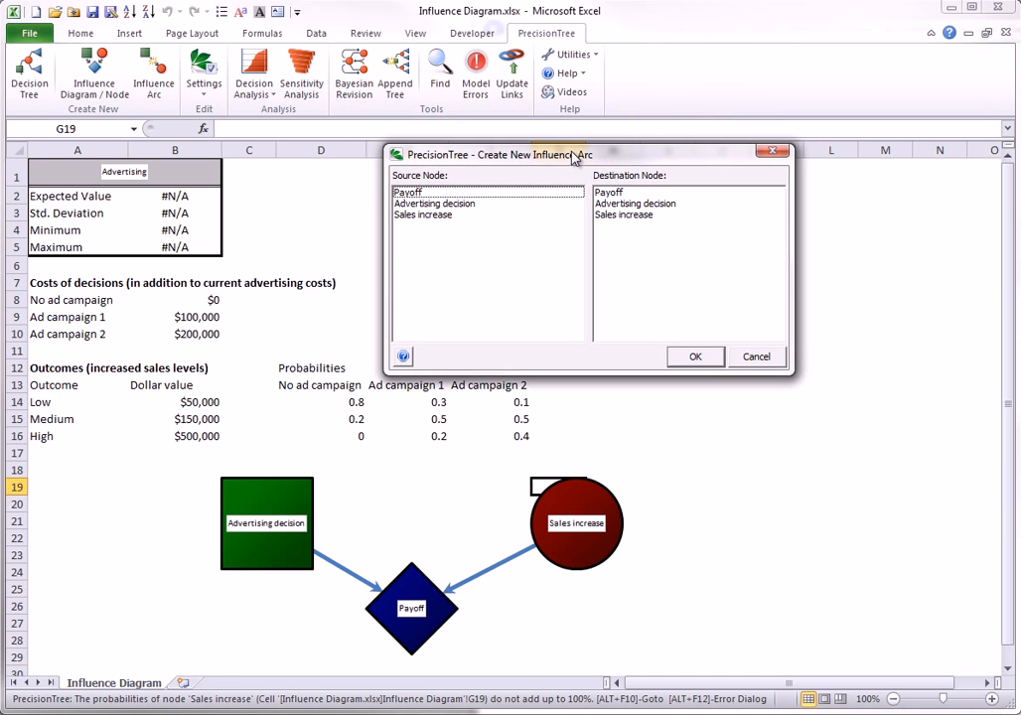
{"action": "left_click", "coordinate": [427, 204]}
{"action": "left_click", "coordinate": [622, 215]}
{"action": "left_click", "coordinate": [699, 356]}
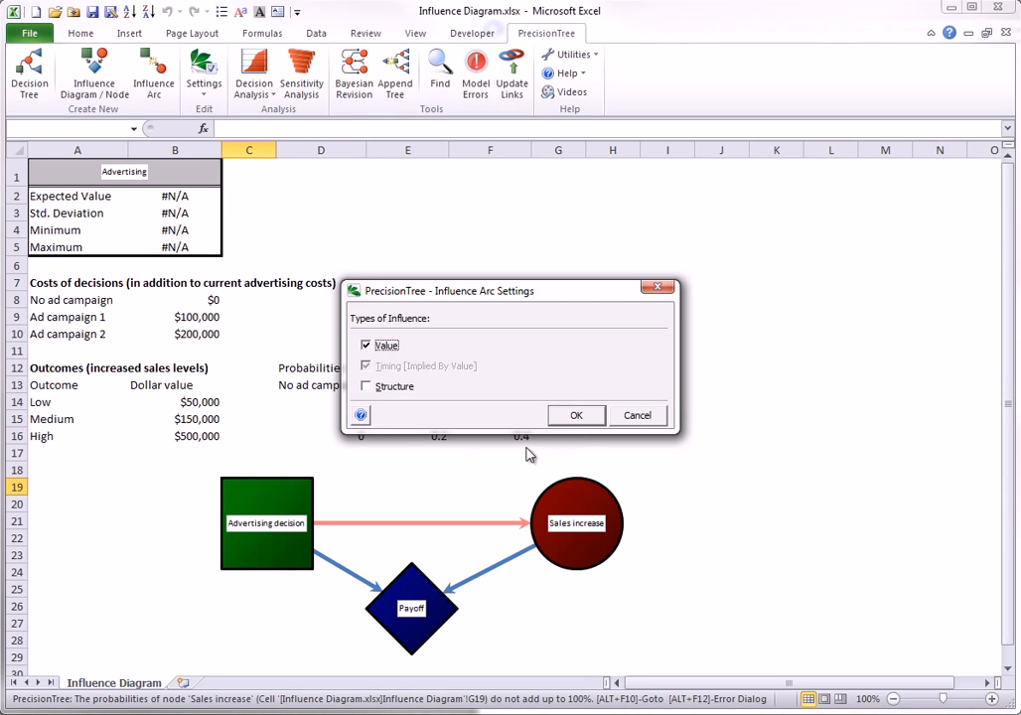
{"action": "left_click", "coordinate": [576, 415]}
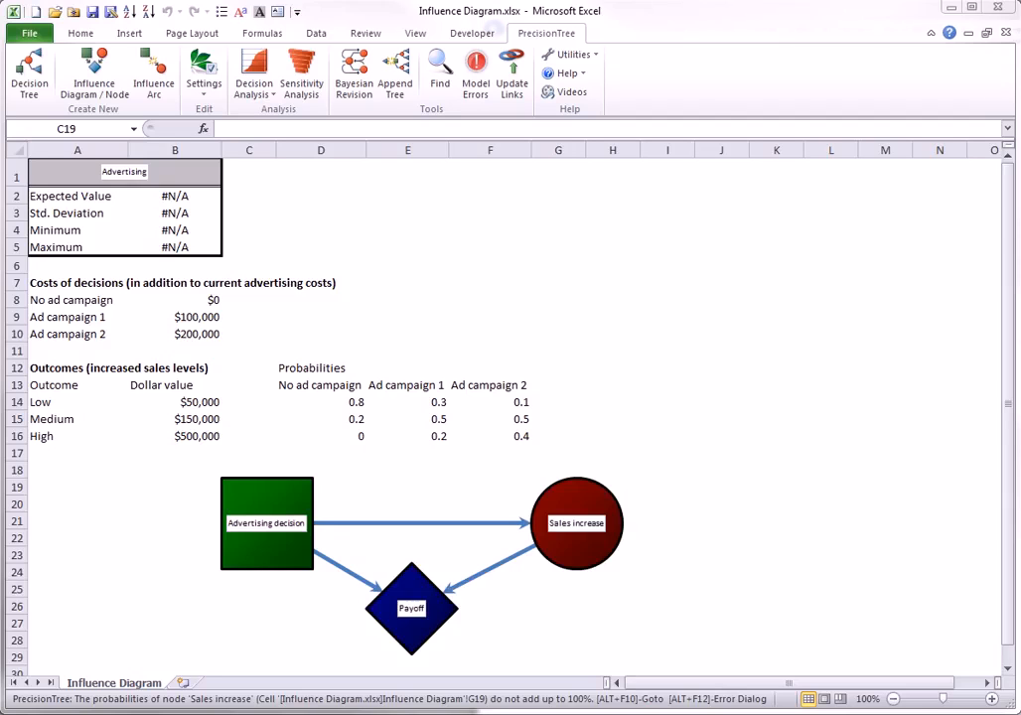
In the Sales increase node's influence value table, enter the No campaign values: Low 50000, Medium 150000 and High 500000.
{"action": "left_click", "coordinate": [581, 526]}
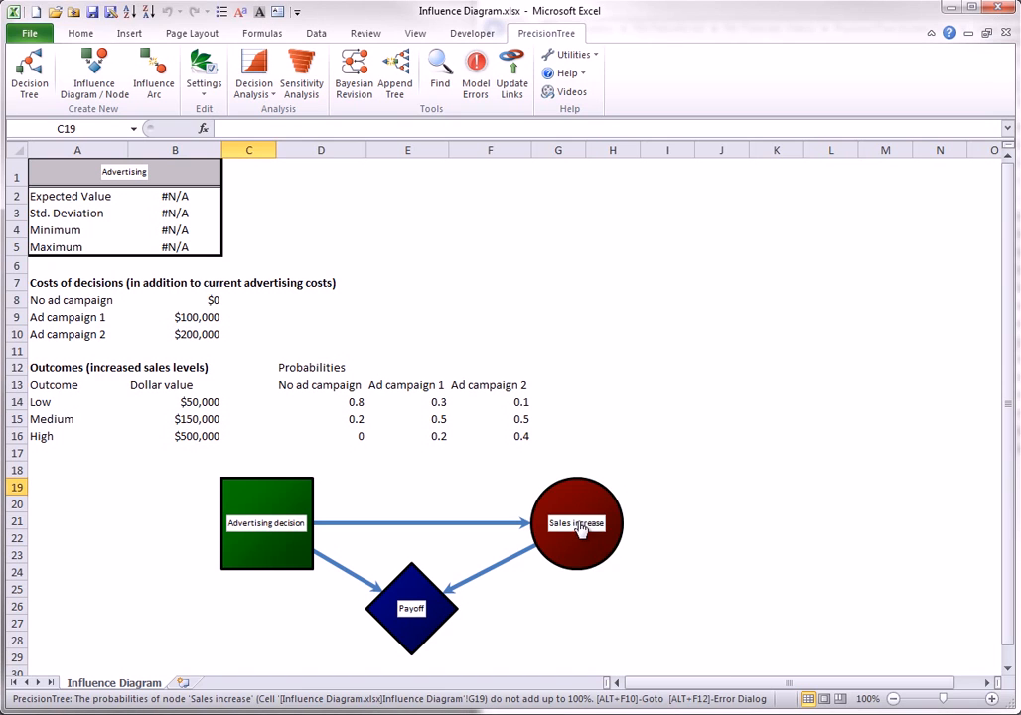
{"action": "right_click", "coordinate": [581, 529]}
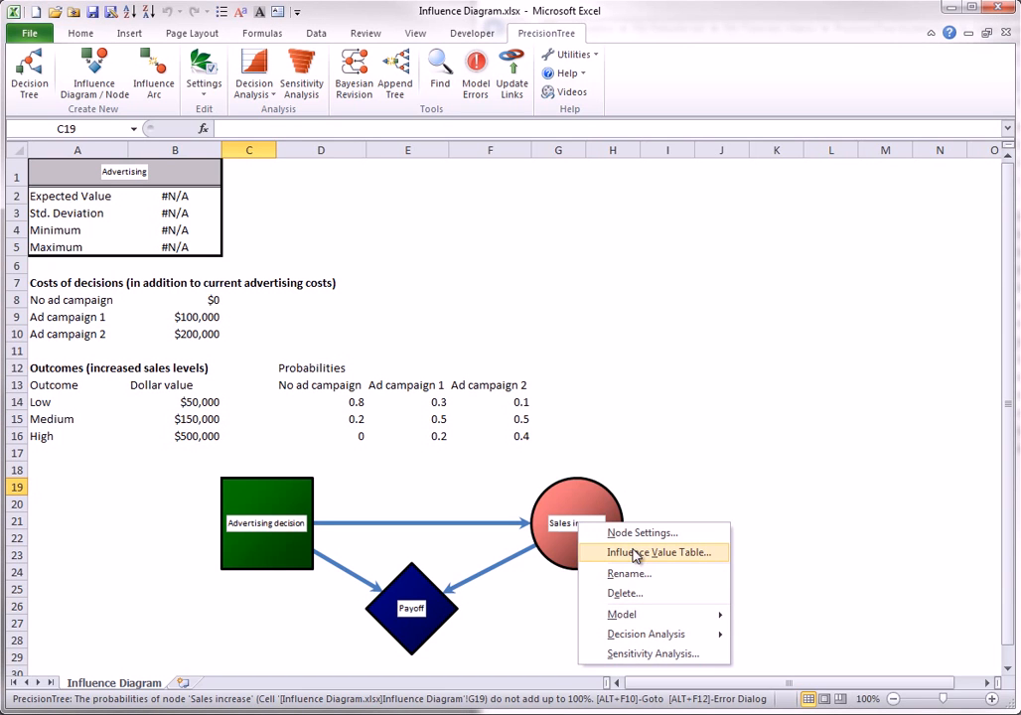
{"action": "left_click", "coordinate": [635, 554]}
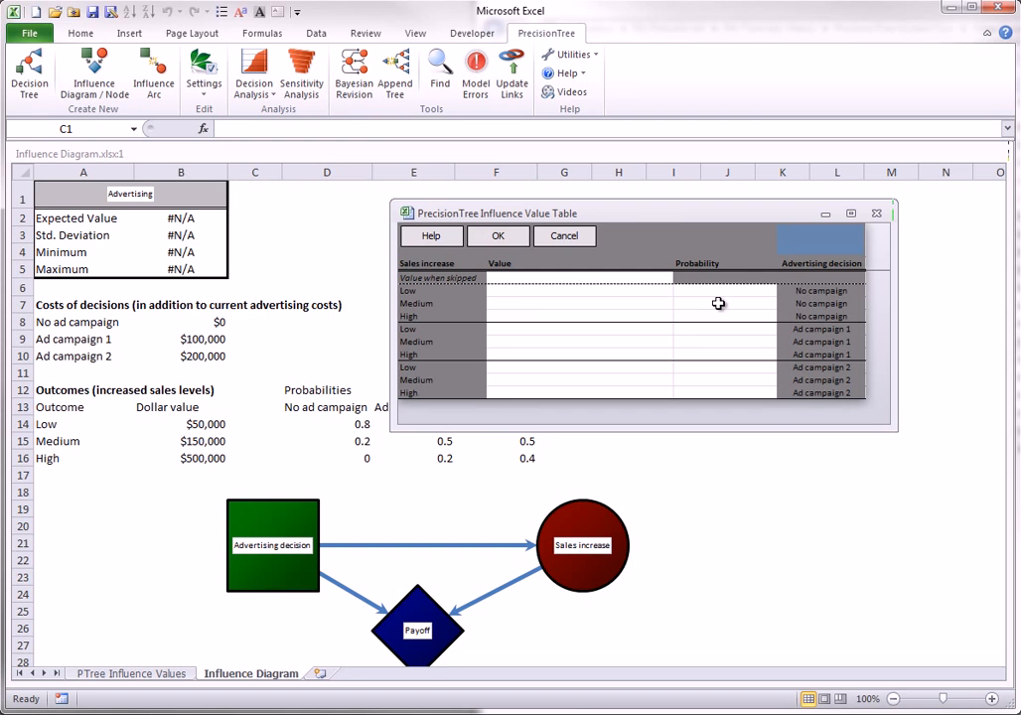
{"action": "left_click", "coordinate": [506, 288]}
{"action": "type", "text": "50000"}
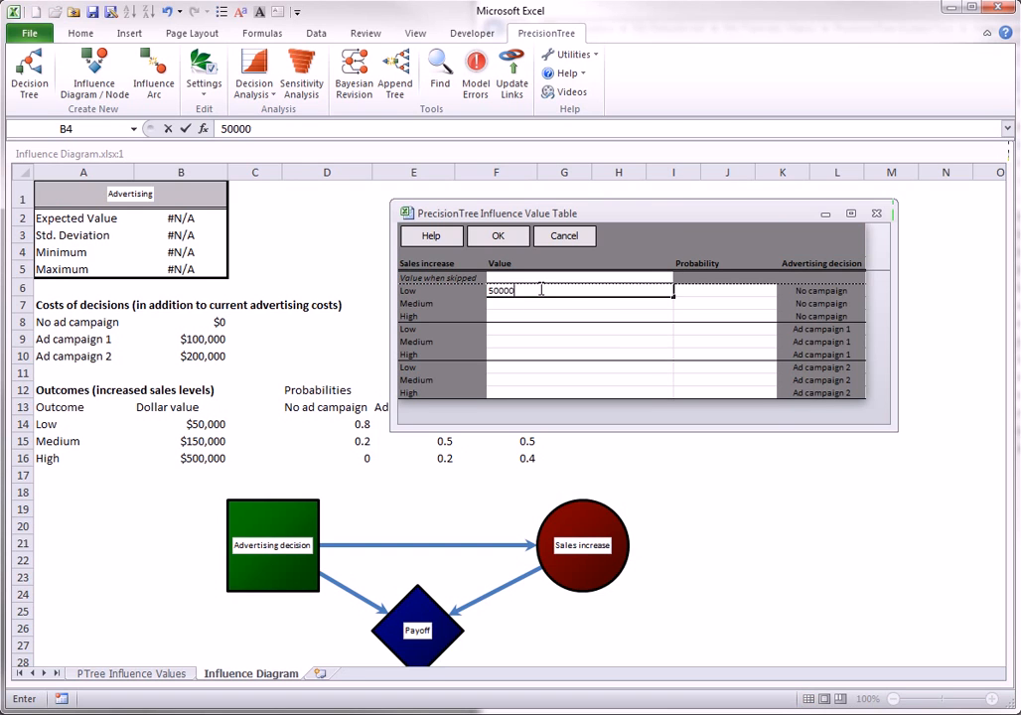
{"action": "key", "text": "Return"}
{"action": "type", "text": "1"}
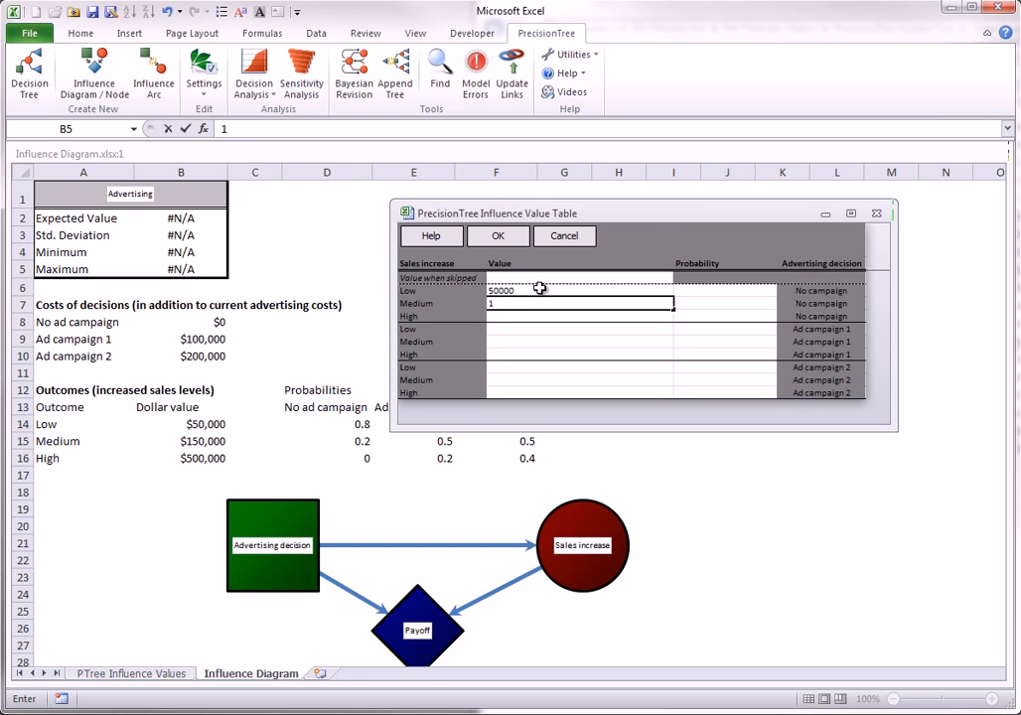
{"action": "type", "text": "50000"}
{"action": "key", "text": "Return"}
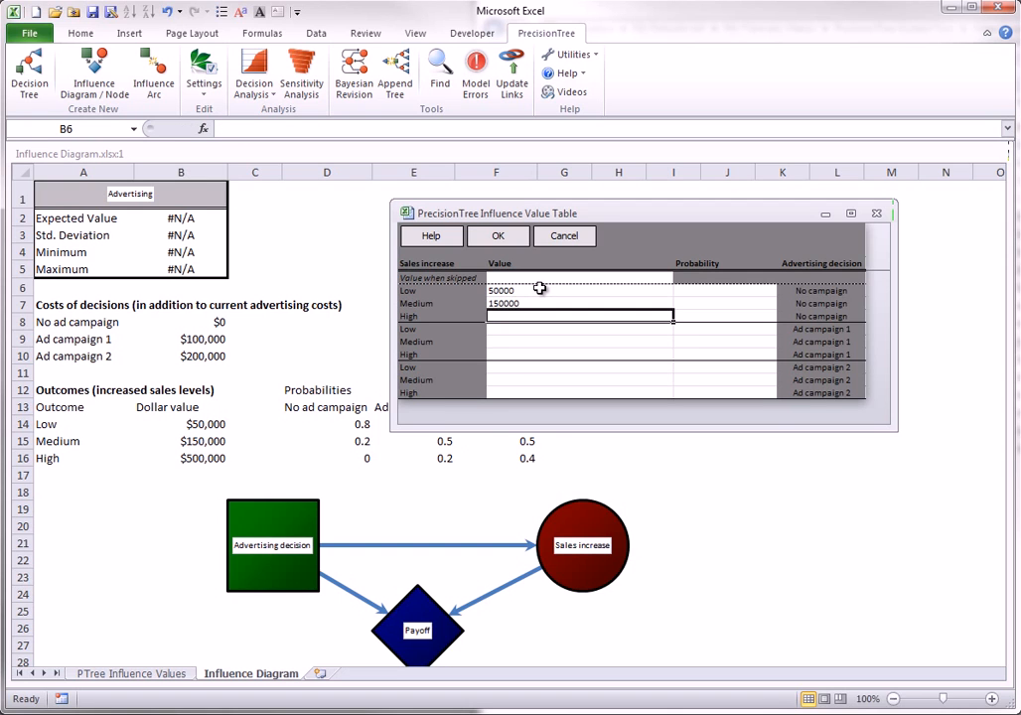
{"action": "type", "text": "500000"}
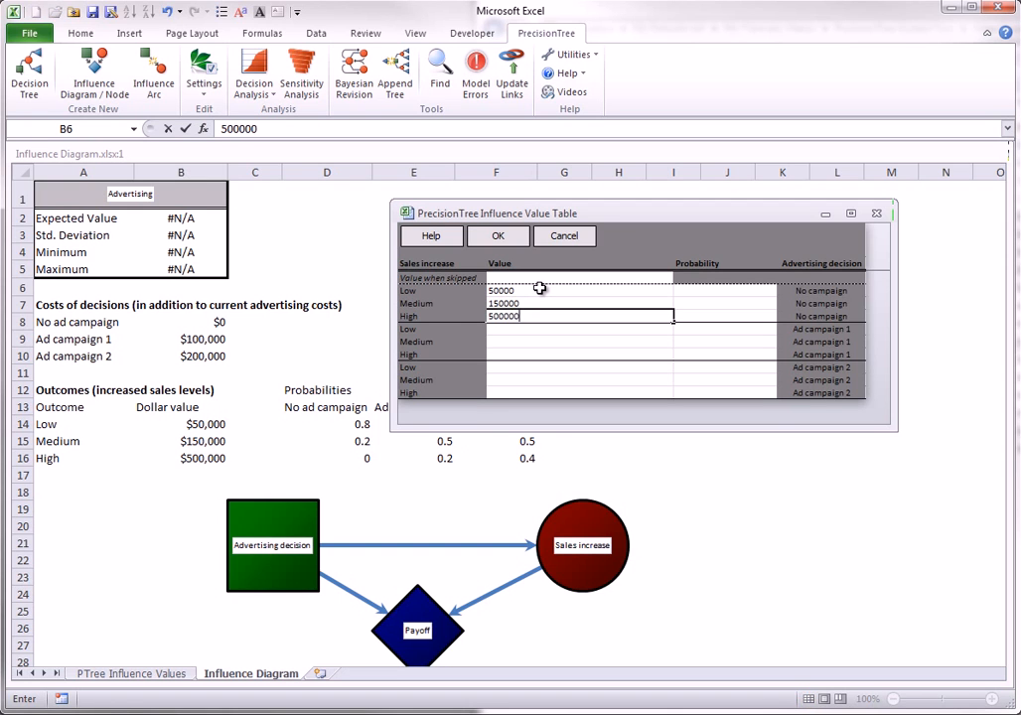
{"action": "key", "text": "Return"}
Enter the Sales increase values for Ad campaign 1: Low 50000, Medium 150000 and High 500000.
{"action": "type", "text": "5"}
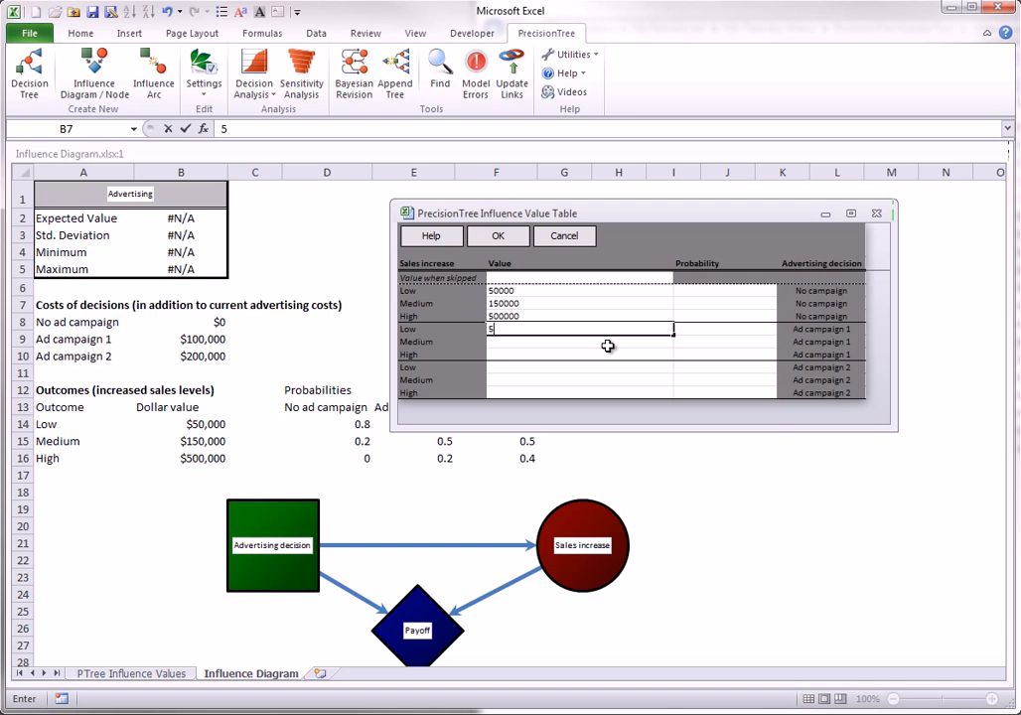
{"action": "type", "text": "0000"}
{"action": "key", "text": "Return"}
{"action": "type", "text": "1"}
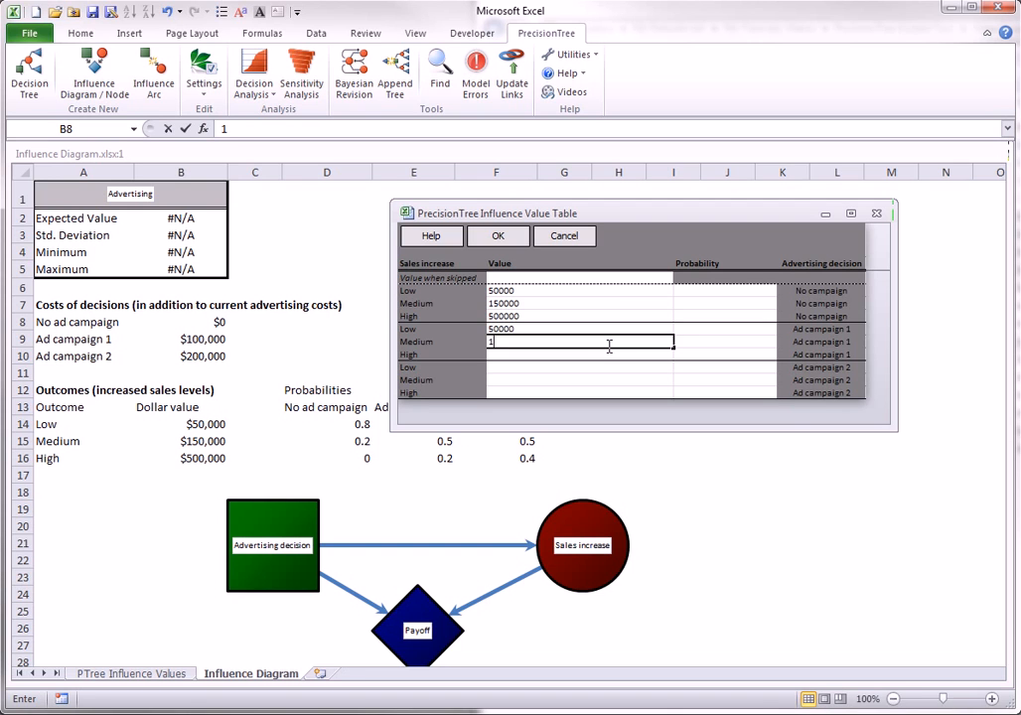
{"action": "type", "text": "50000"}
{"action": "key", "text": "Return"}
{"action": "type", "text": "50"}
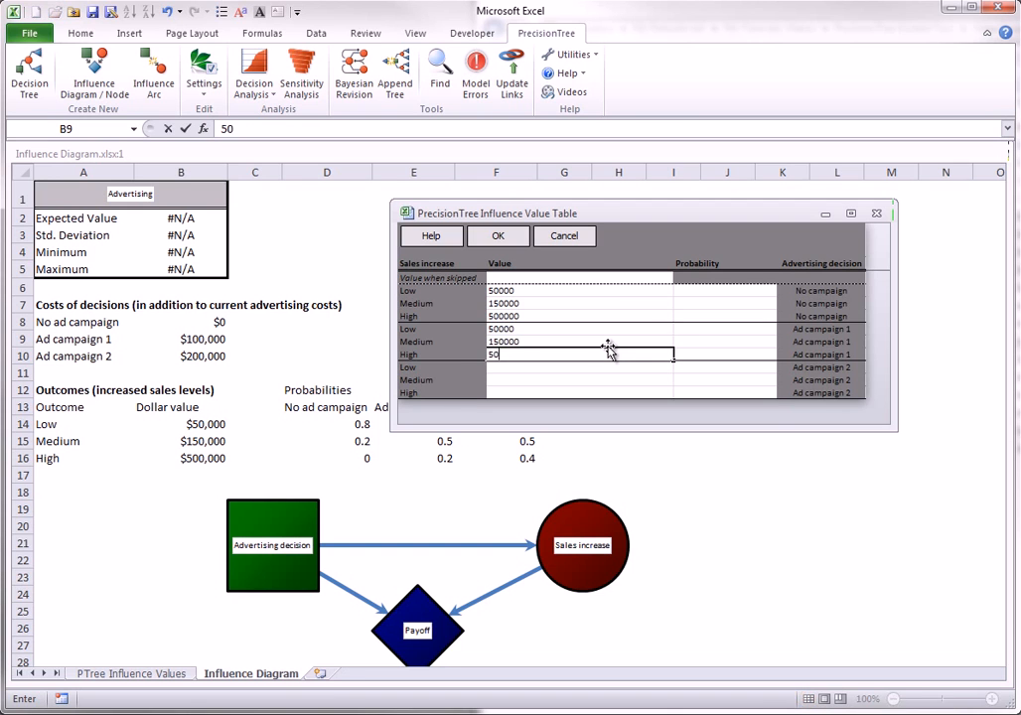
{"action": "type", "text": "0000"}
{"action": "key", "text": "Return"}
Enter the Sales increase values for Ad campaign 2: Low 50000, Medium 150000 and High 500000.
{"action": "type", "text": "50"}
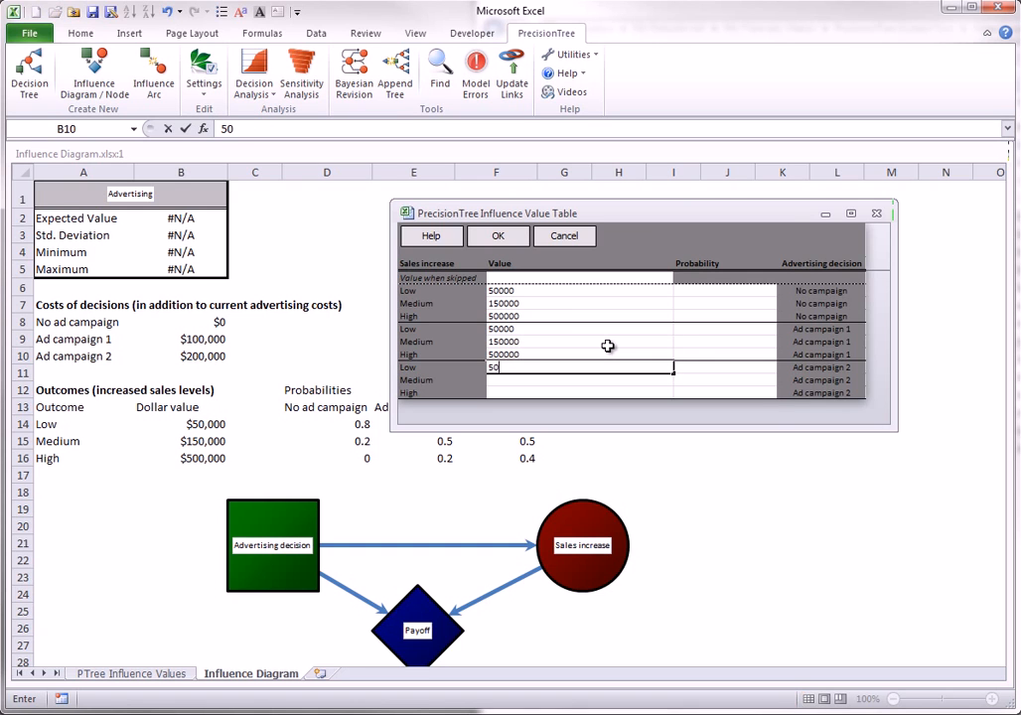
{"action": "type", "text": "000"}
{"action": "key", "text": "Return"}
{"action": "type", "text": "1"}
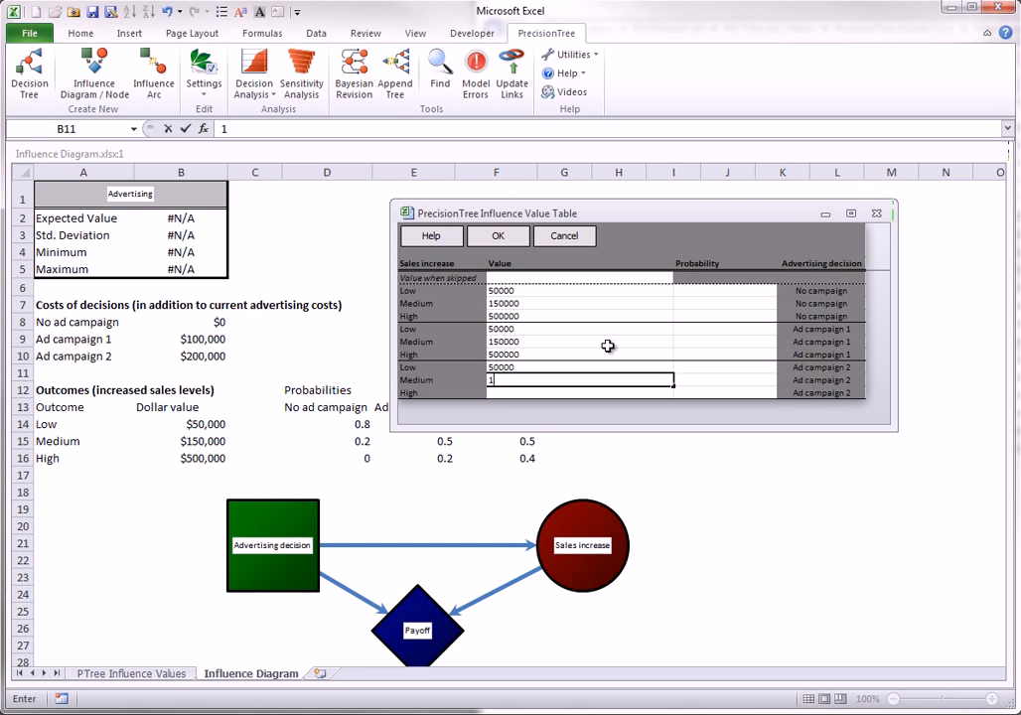
{"action": "type", "text": "50000"}
{"action": "key", "text": "Return"}
{"action": "type", "text": "5"}
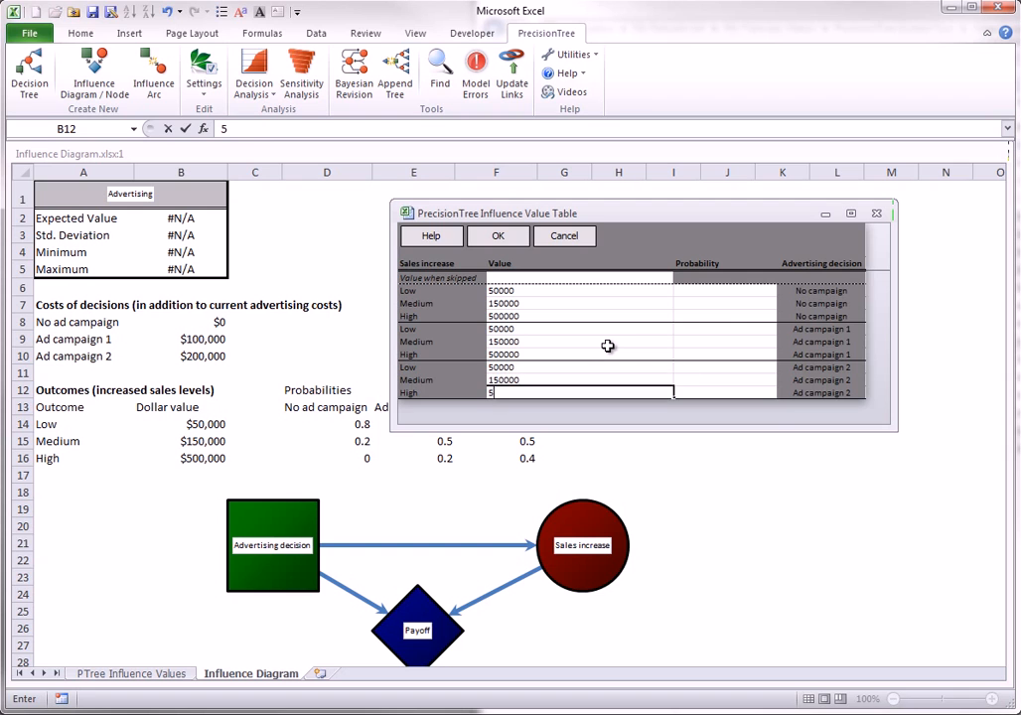
{"action": "type", "text": "00000"}
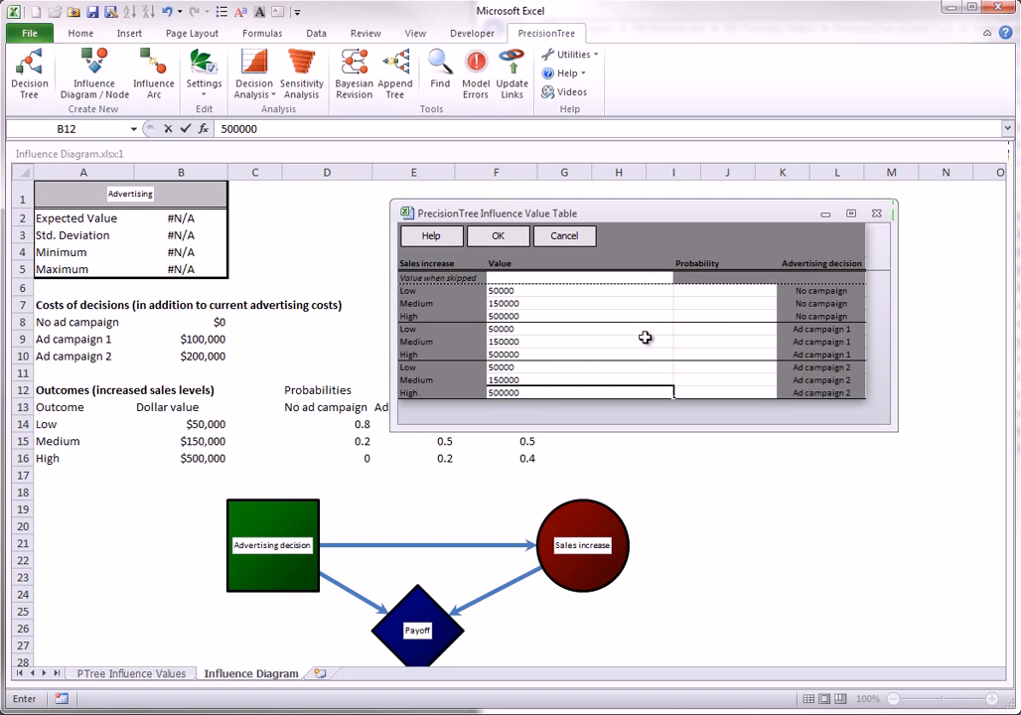
Move the value table clear of the worksheet's probabilities and enter the No campaign probabilities: Low 0.8, Medium 0.2 and High 0.
{"action": "left_click", "coordinate": [696, 289]}
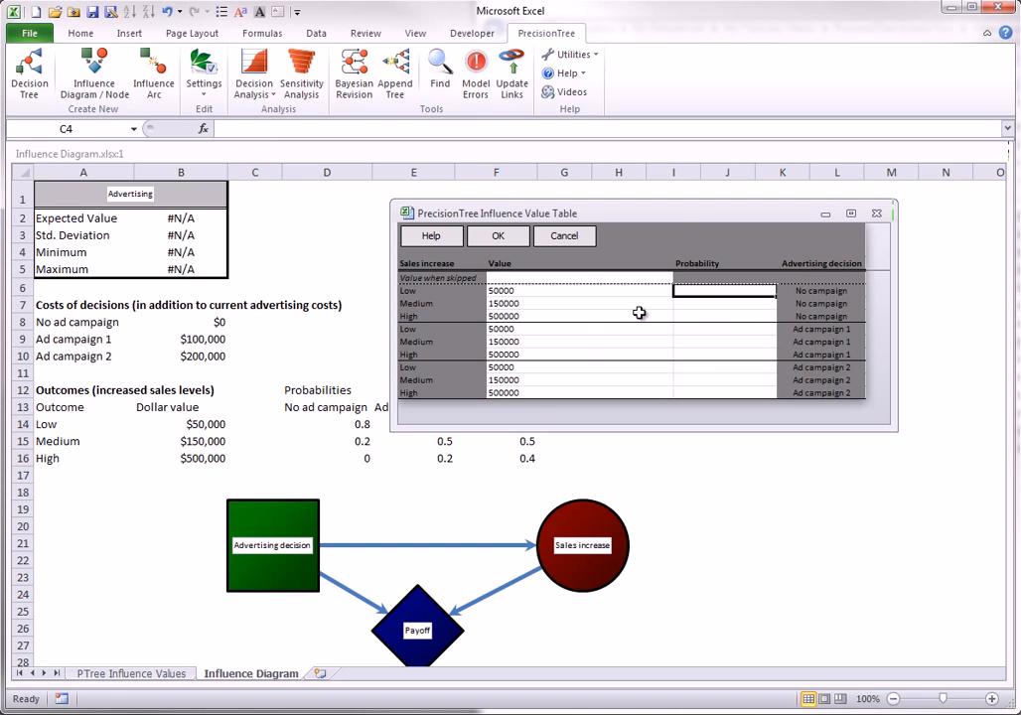
{"action": "left_click_drag", "start_coordinate": [684, 218], "coordinate": [678, 181]}
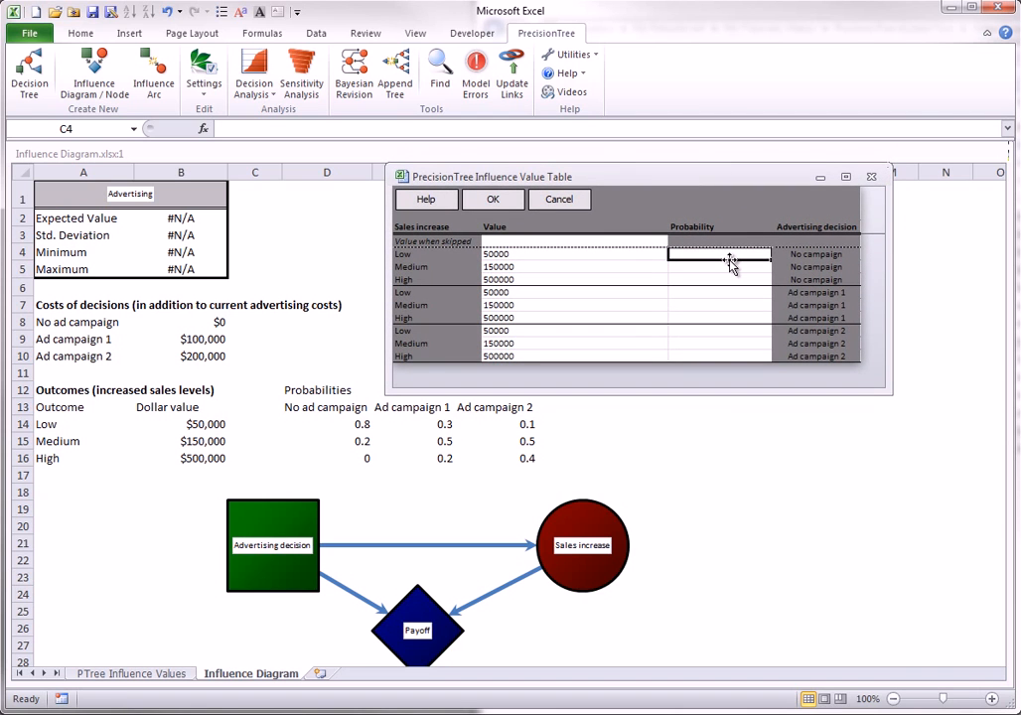
{"action": "type", "text": ".8"}
{"action": "key", "text": "Return"}
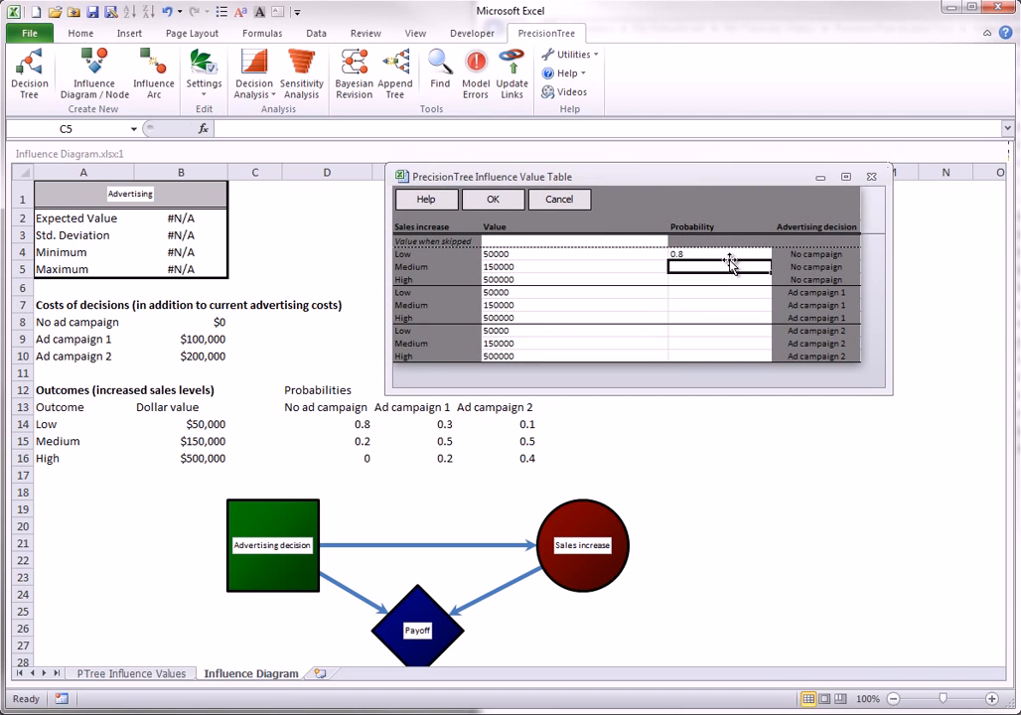
{"action": "type", "text": ".2"}
{"action": "key", "text": "Return"}
{"action": "type", "text": "0"}
{"action": "key", "text": "Return"}
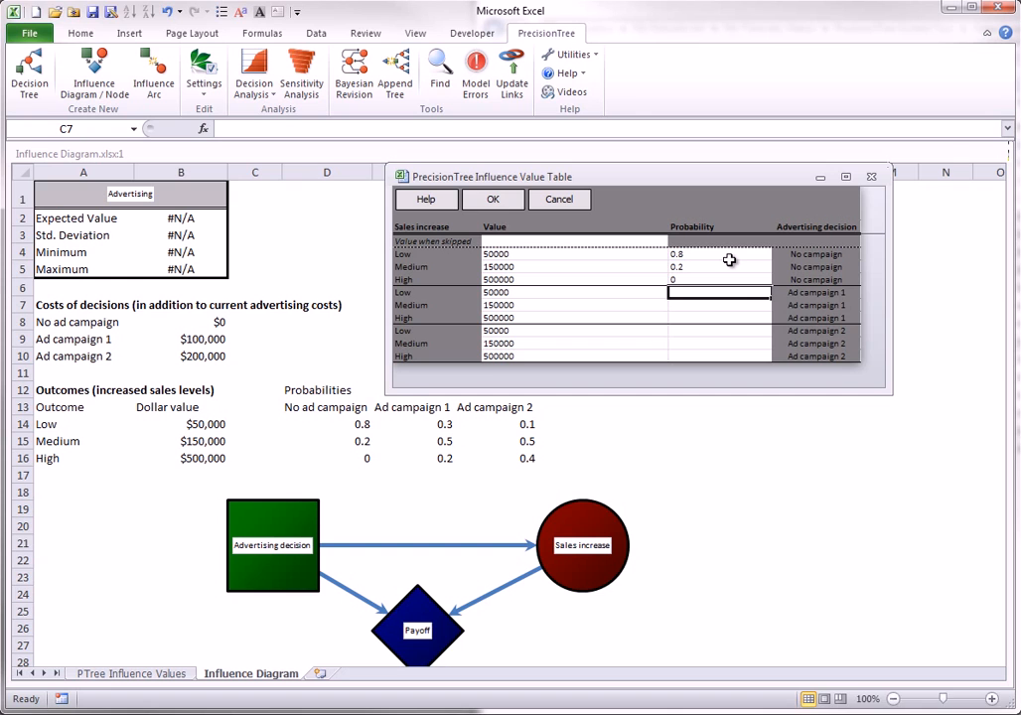
Enter the Sales increase probabilities for Ad campaign 1: Low 0.3, Medium 0.5 and High 0.2.
{"action": "type", "text": ".3"}
{"action": "key", "text": "Return"}
{"action": "type", "text": ".5"}
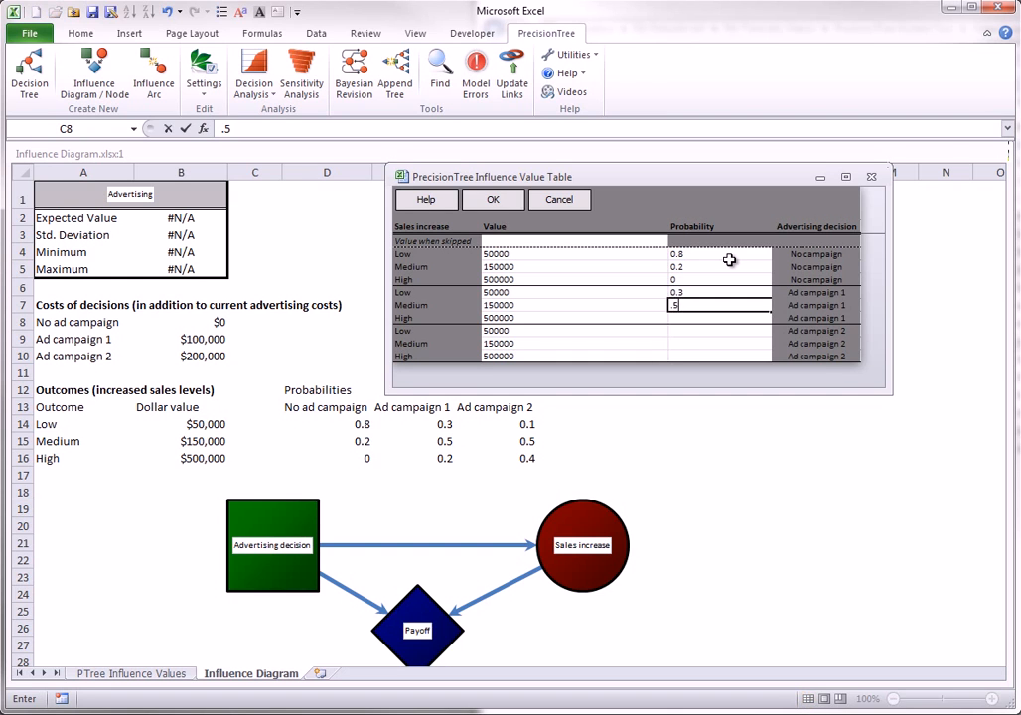
{"action": "key", "text": "Return"}
{"action": "type", "text": ".2"}
{"action": "key", "text": "Return"}
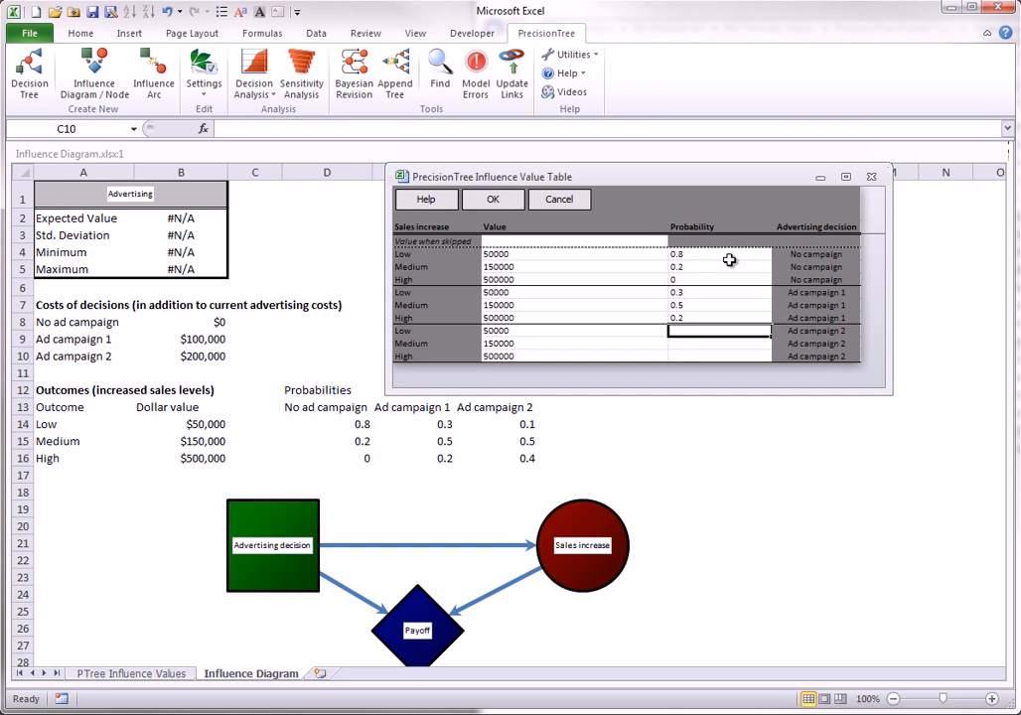
Enter the Sales increase probabilities for Ad campaign 2: Low 0.1, Medium 0.5 and High 0.4.
{"action": "type", "text": ".1"}
{"action": "key", "text": "Return"}
{"action": "type", "text": ".5"}
{"action": "key", "text": "Return"}
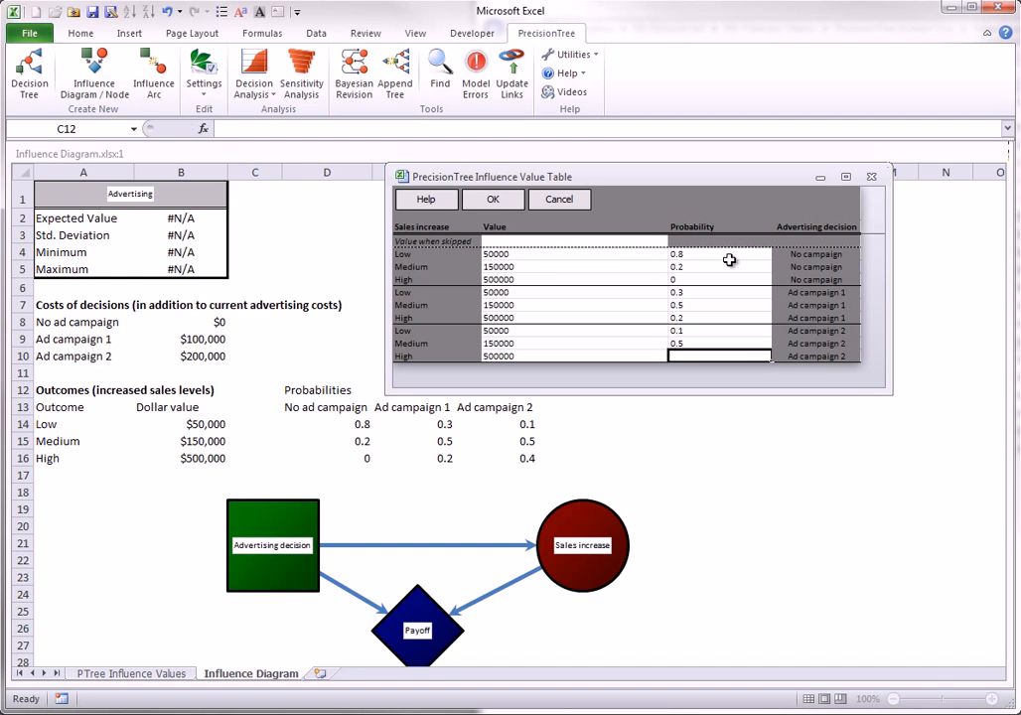
{"action": "type", "text": ".4"}
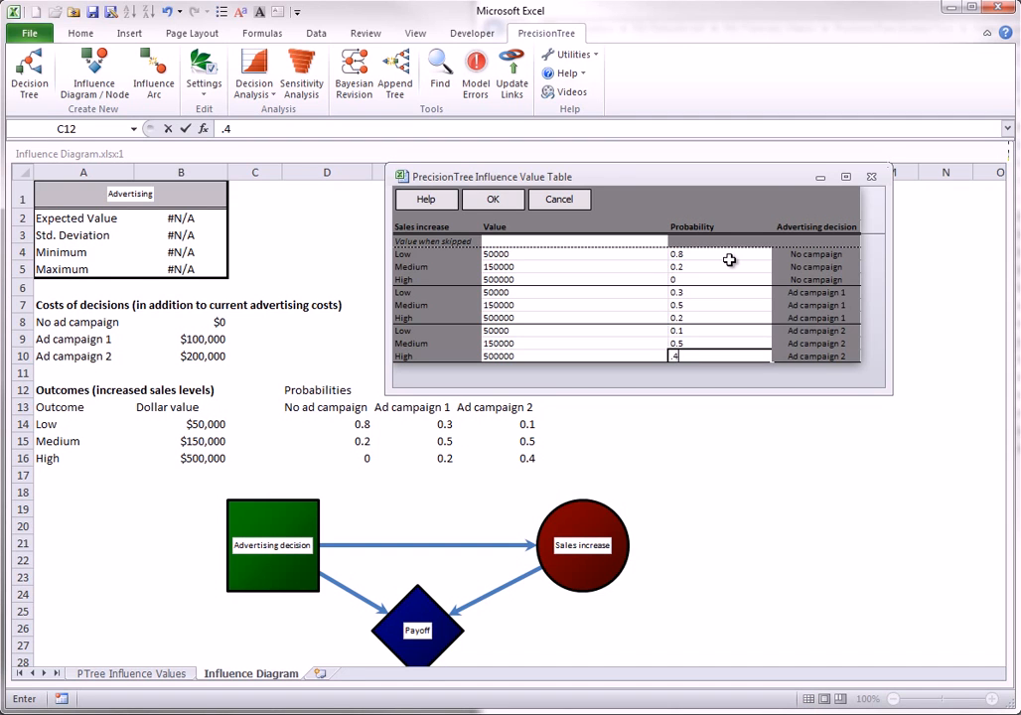
Accept the Sales increase value table and open the Payoff node's influence value table, placed clear of the worksheet's costs and outcomes.
{"action": "left_click", "coordinate": [492, 203]}
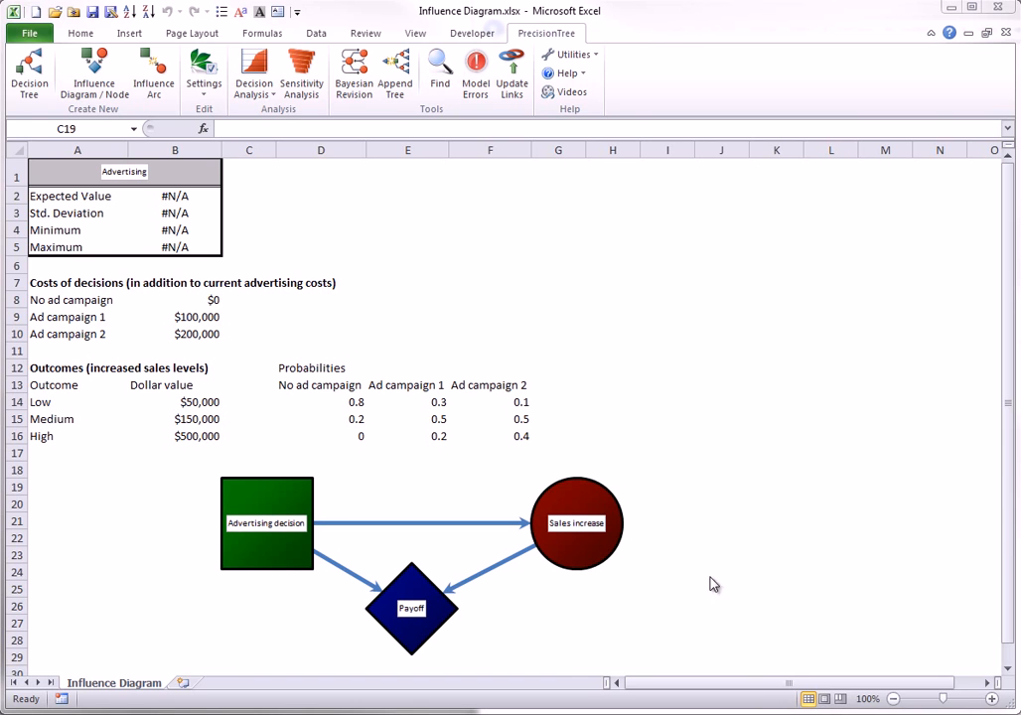
{"action": "right_click", "coordinate": [415, 613]}
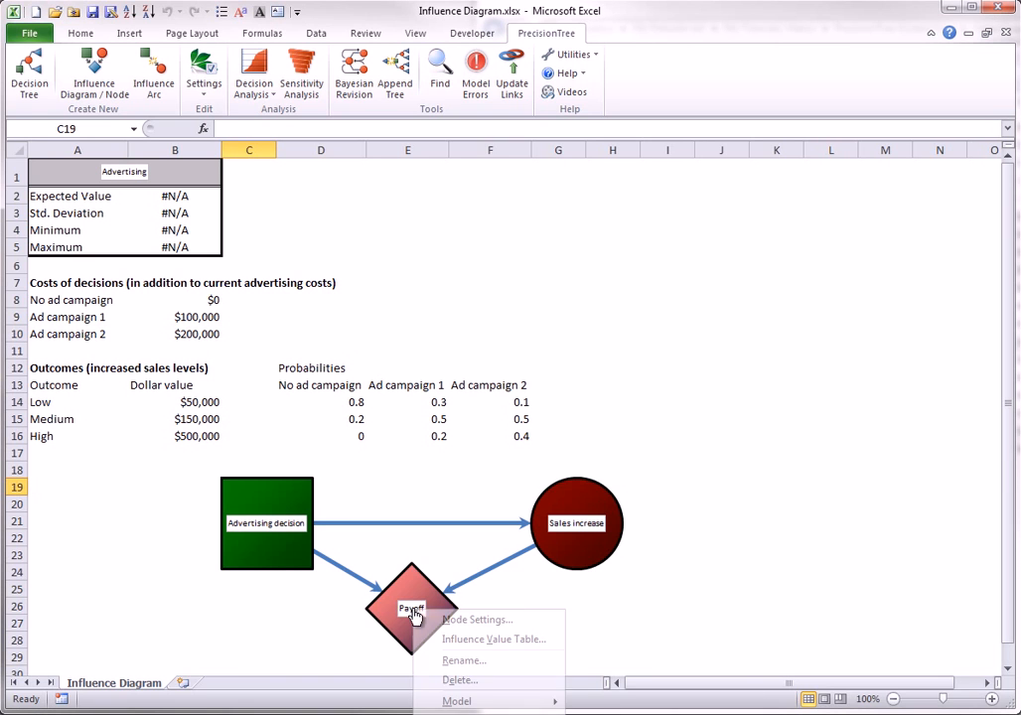
{"action": "left_click", "coordinate": [499, 641]}
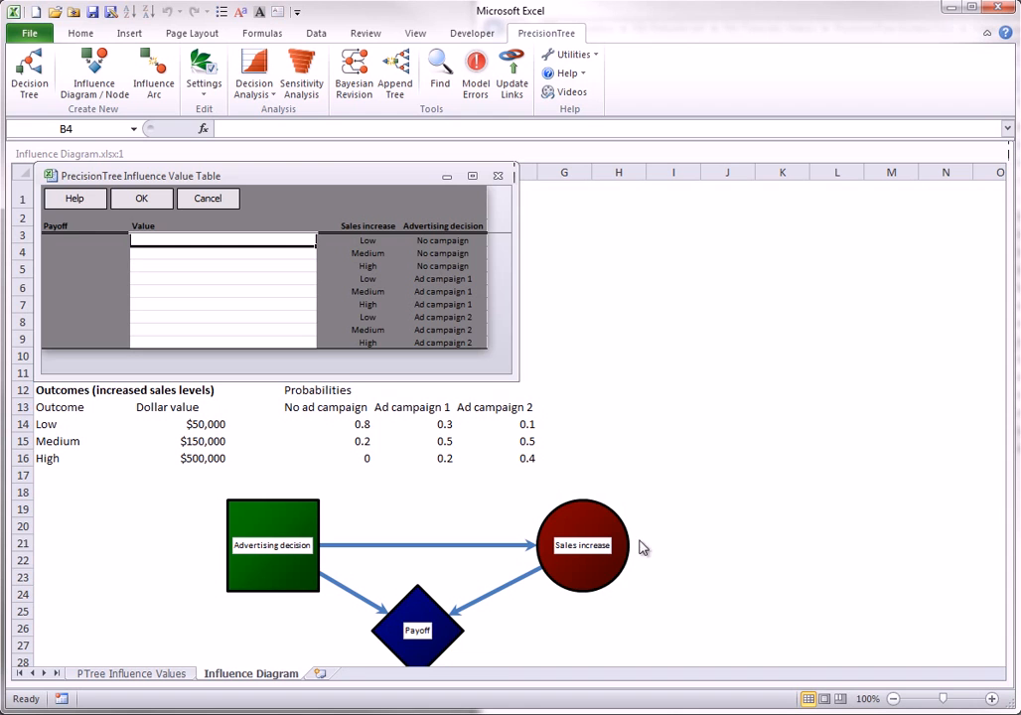
{"action": "left_click_drag", "start_coordinate": [369, 175], "coordinate": [685, 210]}
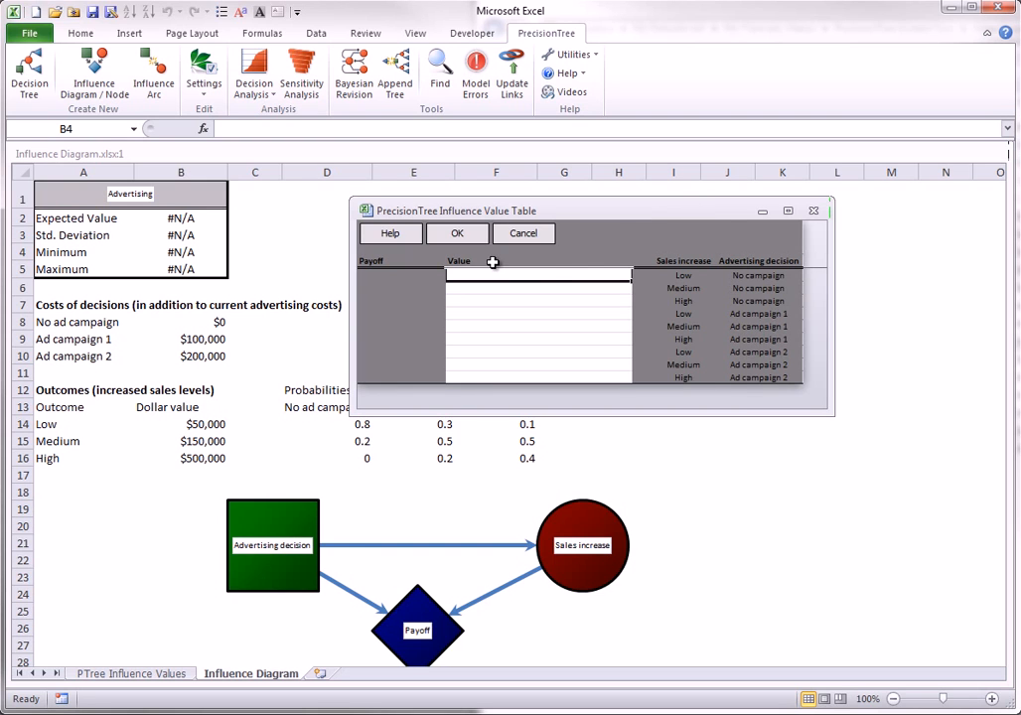
Enter the first Payoff value as the formula =D4+E4, adding the Low sales increase and the No campaign decision value.
{"action": "type", "text": "="}
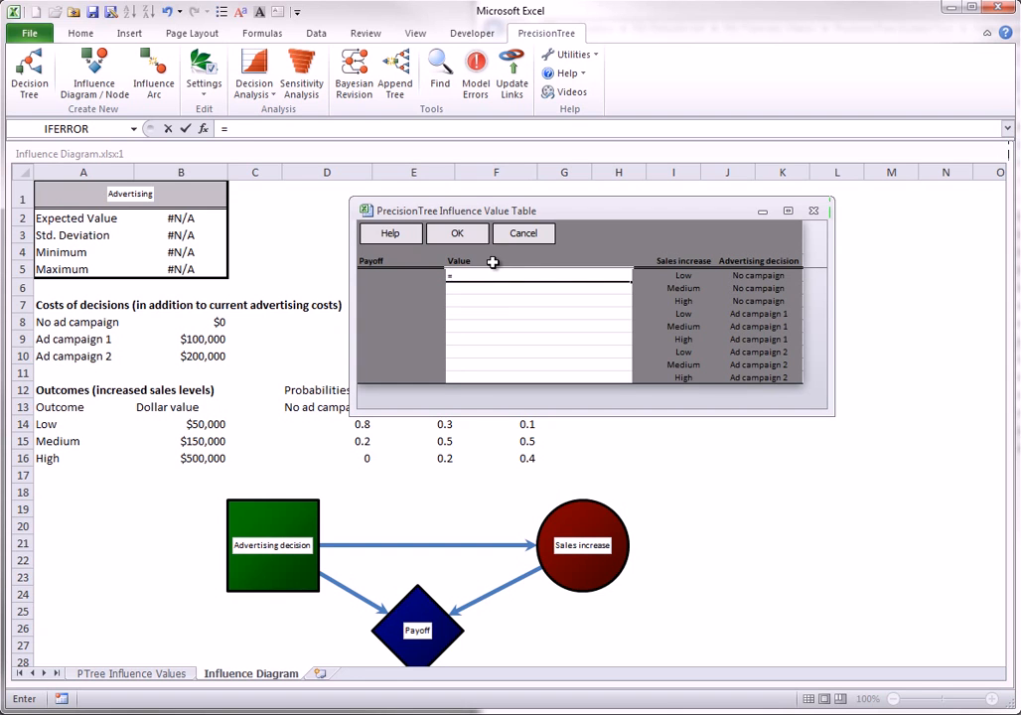
{"action": "left_click", "coordinate": [683, 276]}
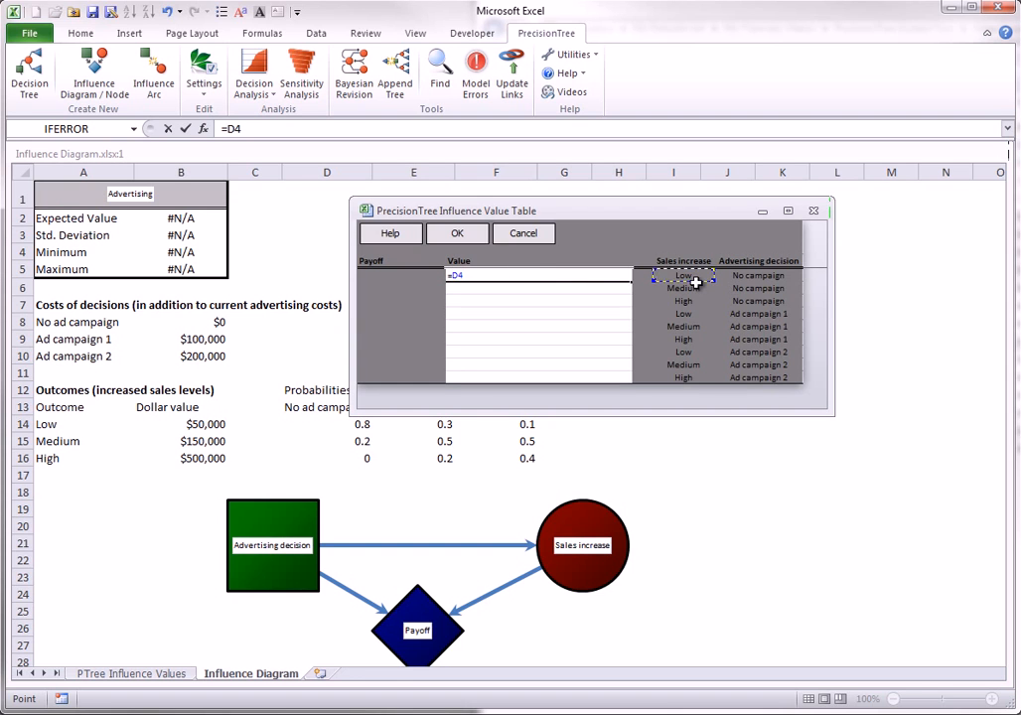
{"action": "type", "text": "+"}
{"action": "left_click", "coordinate": [754, 276]}
{"action": "key", "text": "Return"}
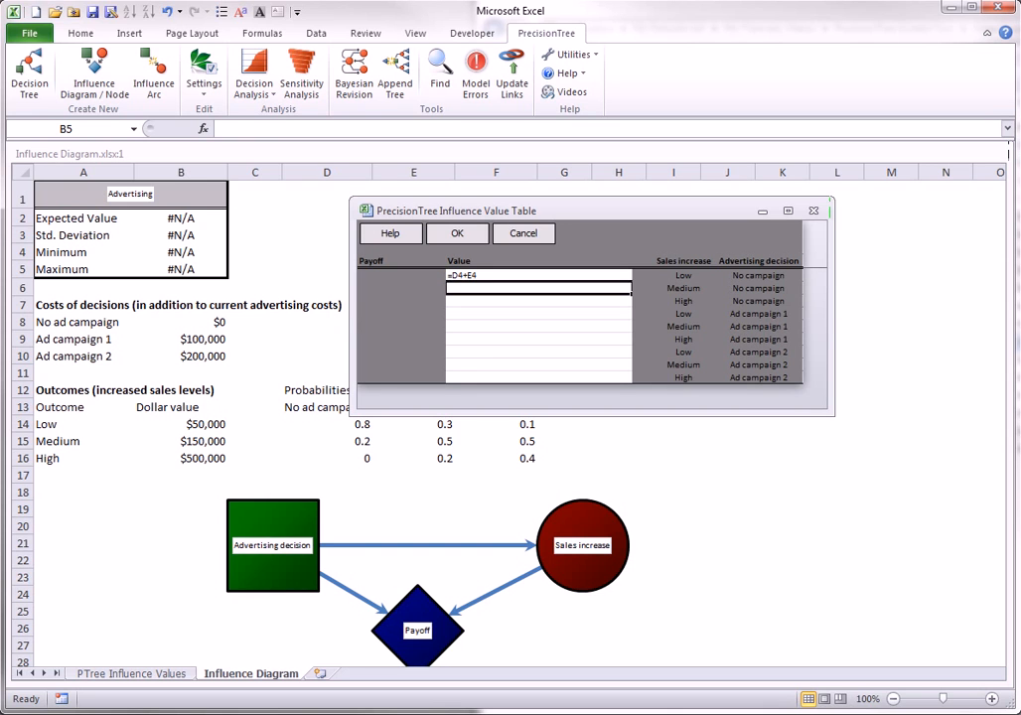
Copy the first Payoff formula down to all remaining sales increase and advertising decision combinations, and accept the value table.
{"action": "left_click", "coordinate": [611, 274]}
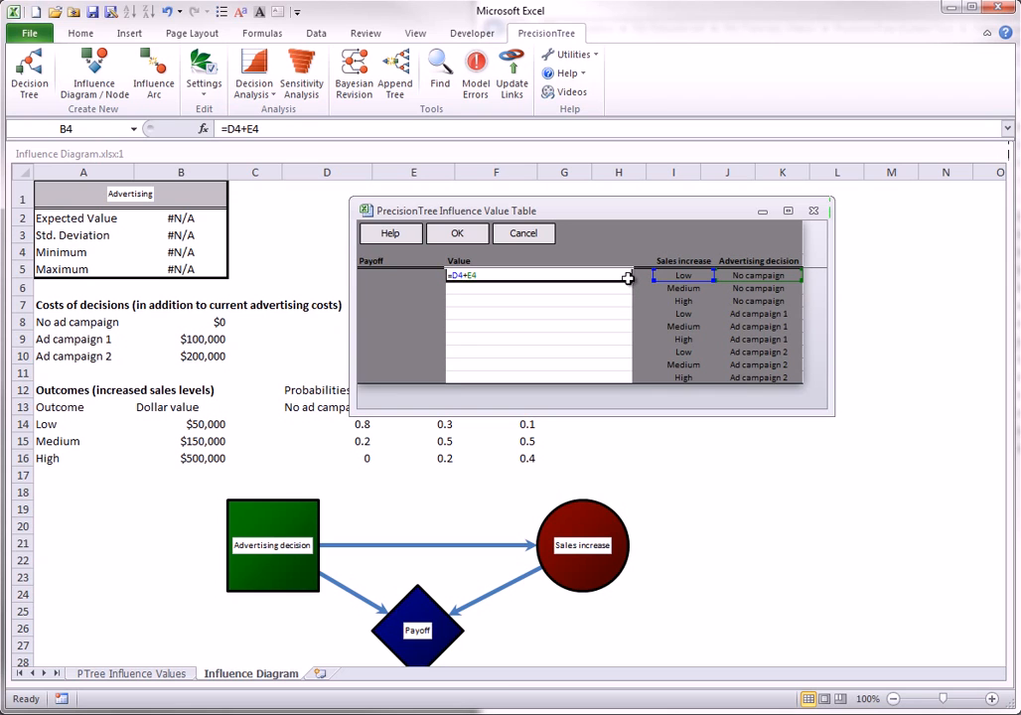
{"action": "left_click_drag", "start_coordinate": [633, 280], "coordinate": [627, 380]}
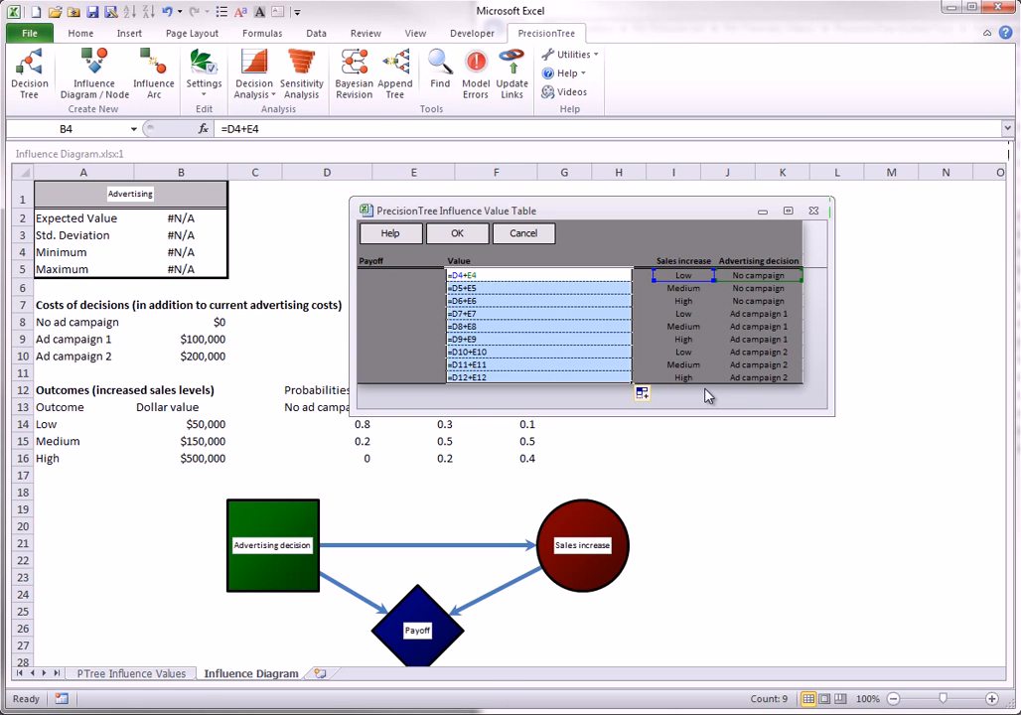
{"action": "left_click", "coordinate": [461, 234]}
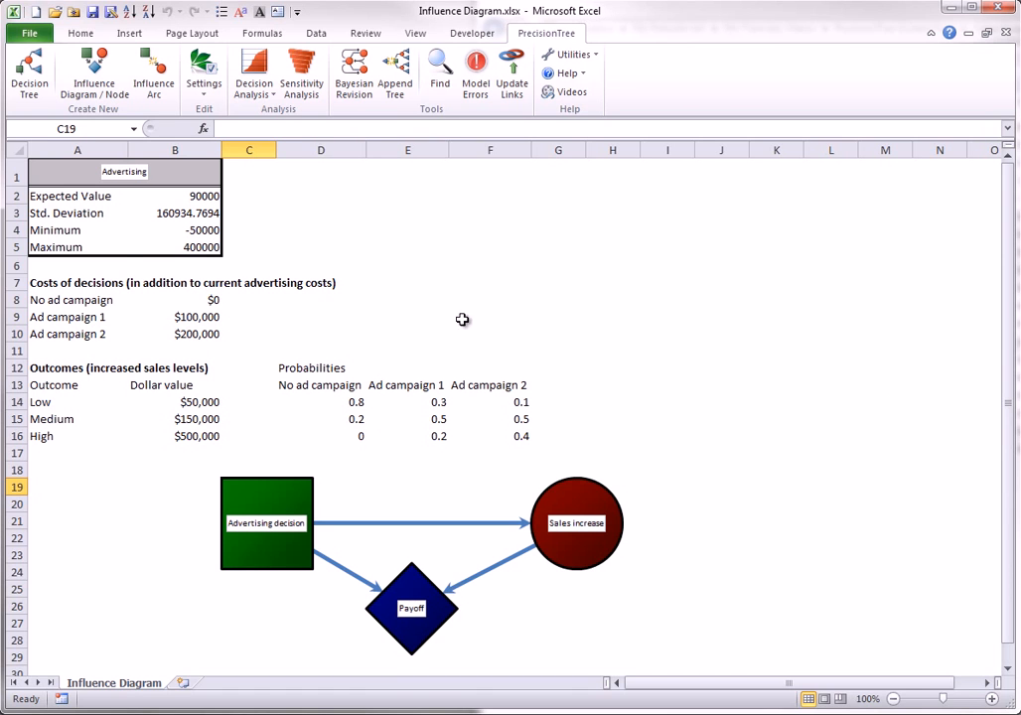
Format the Advertising model's summary statistics in B2:B5 as Currency with the $ symbol and 0 decimal places.
{"action": "left_click_drag", "start_coordinate": [181, 197], "coordinate": [198, 254]}
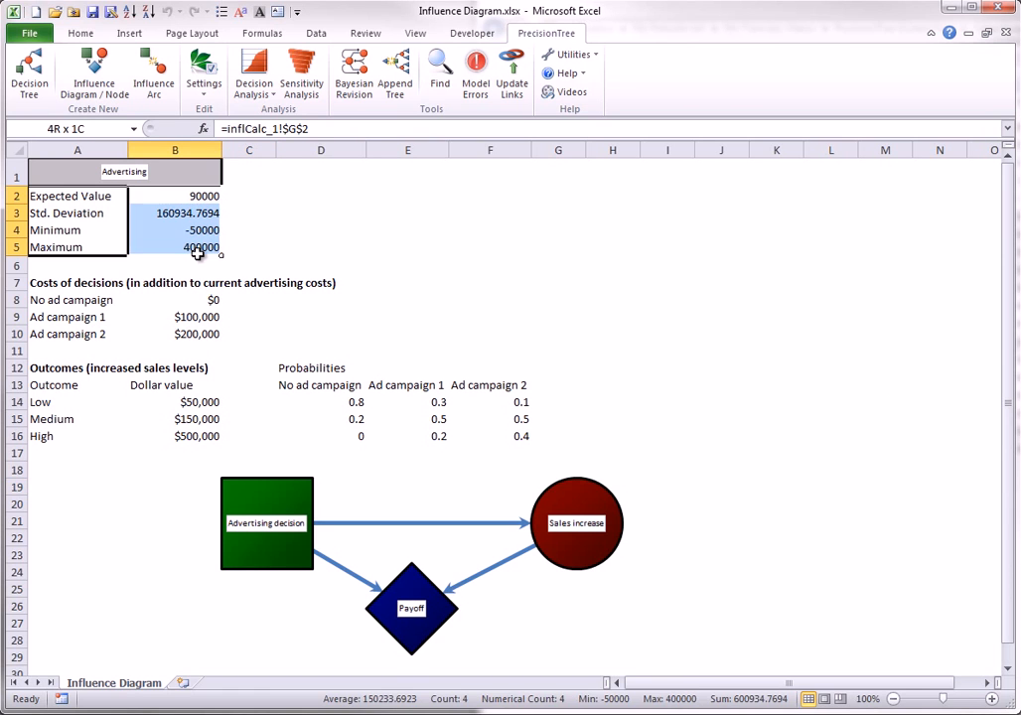
{"action": "right_click", "coordinate": [189, 198]}
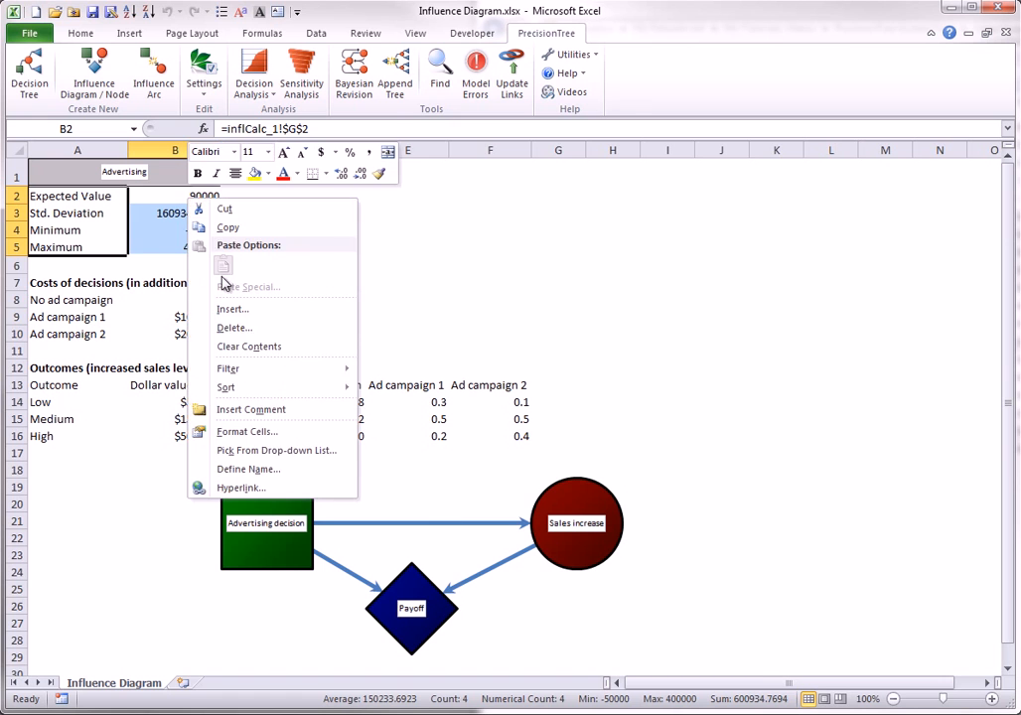
{"action": "left_click", "coordinate": [244, 431]}
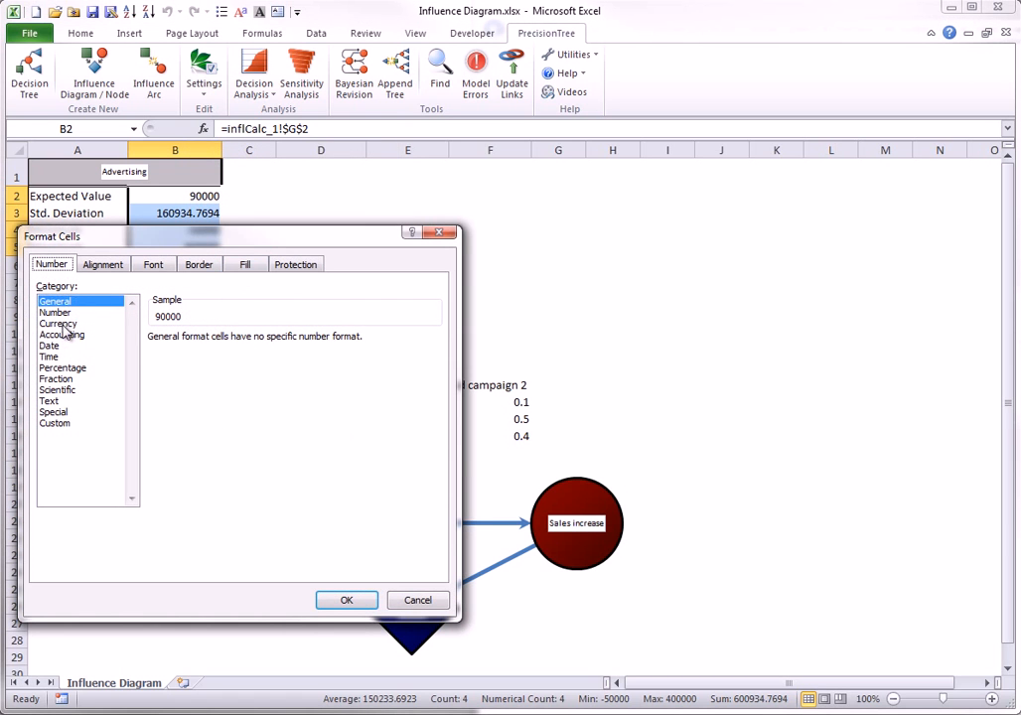
{"action": "left_click", "coordinate": [57, 324]}
{"action": "left_click", "coordinate": [259, 343]}
{"action": "left_click", "coordinate": [259, 343]}
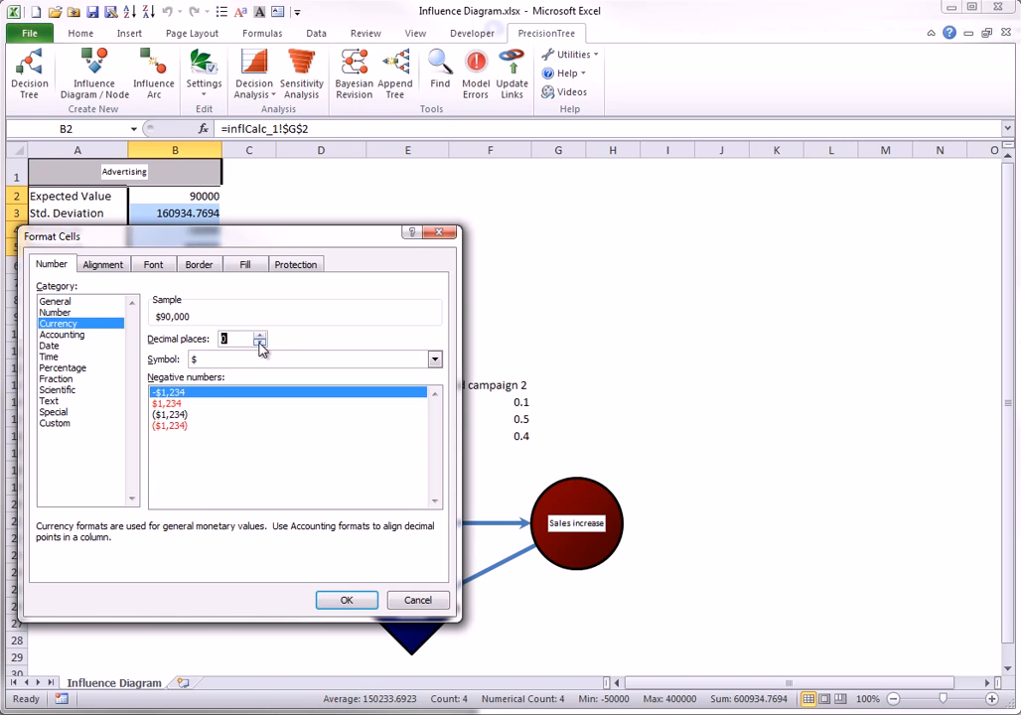
{"action": "left_click", "coordinate": [345, 598]}
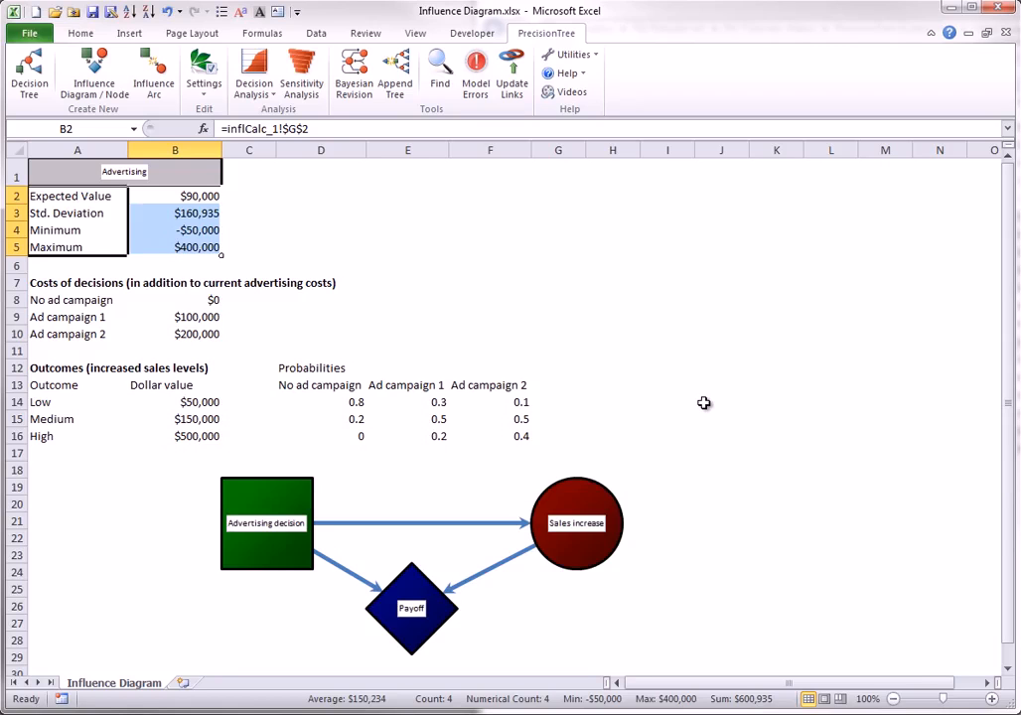
Convert the Advertising influence diagram to a decision tree.
{"action": "right_click", "coordinate": [263, 532]}
{"action": "mouse_move", "coordinate": [330, 619]}
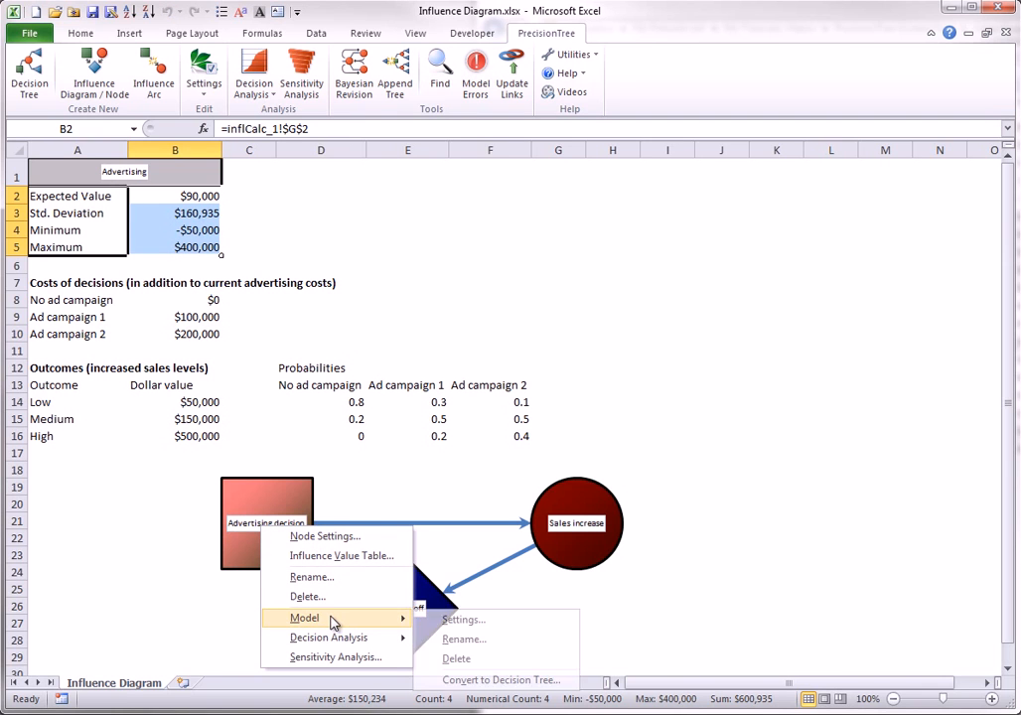
{"action": "left_click", "coordinate": [473, 682]}
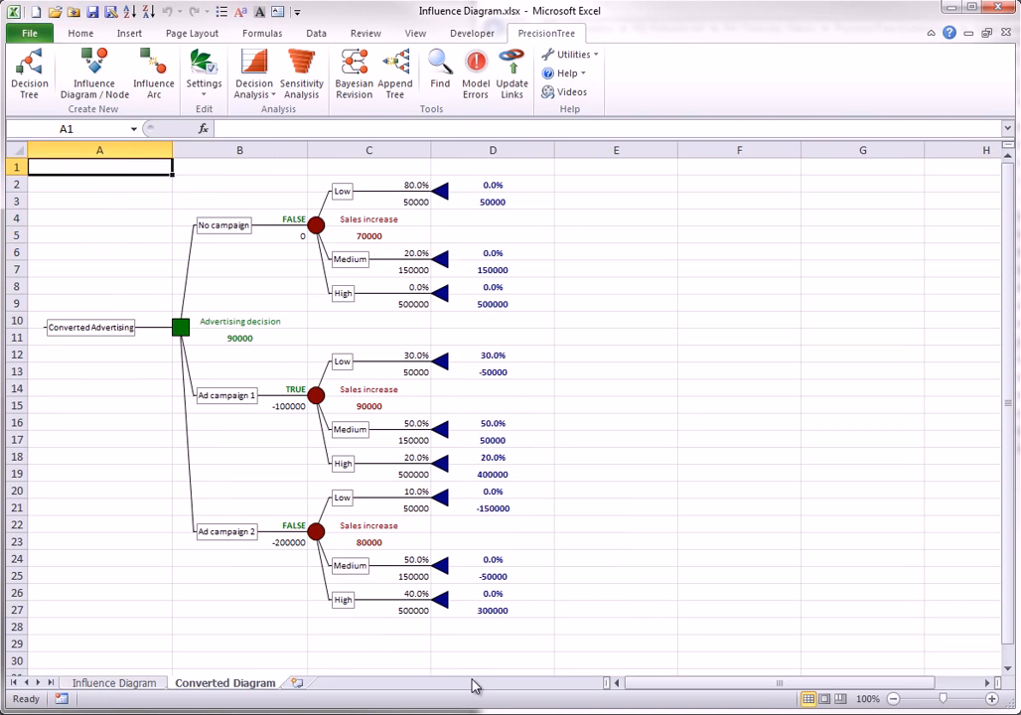